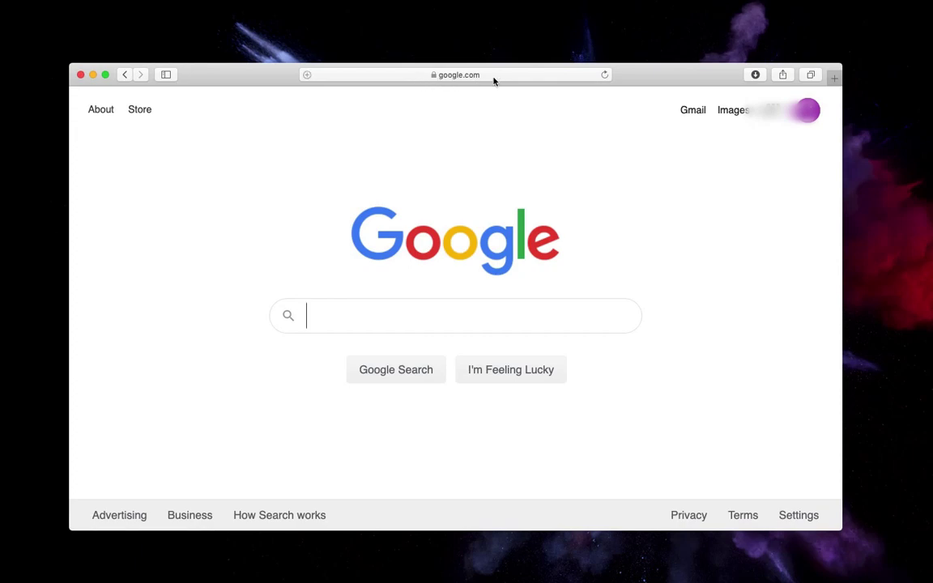
# Open the district's learning management site at lms.lausd.net
pyautogui.click(468, 73)
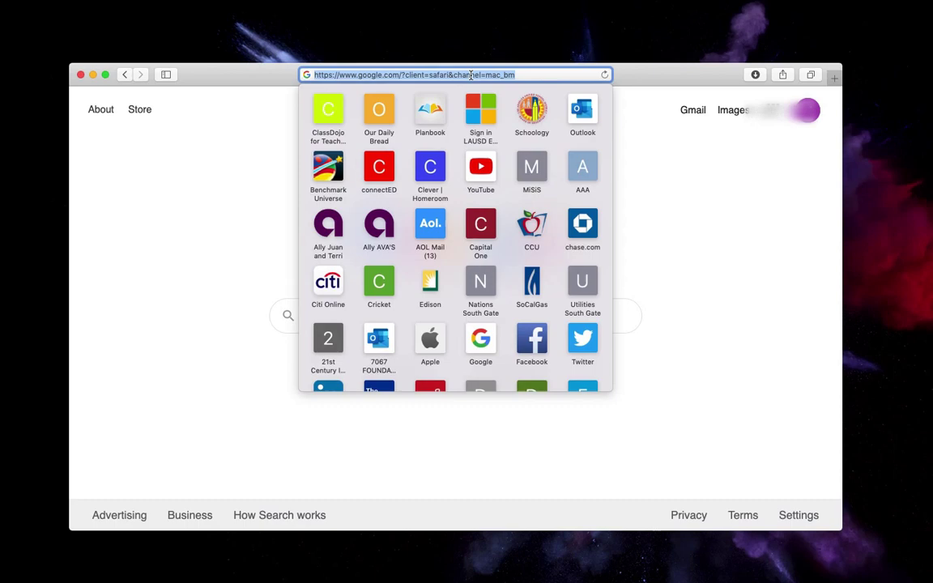
pyautogui.write('lams.')
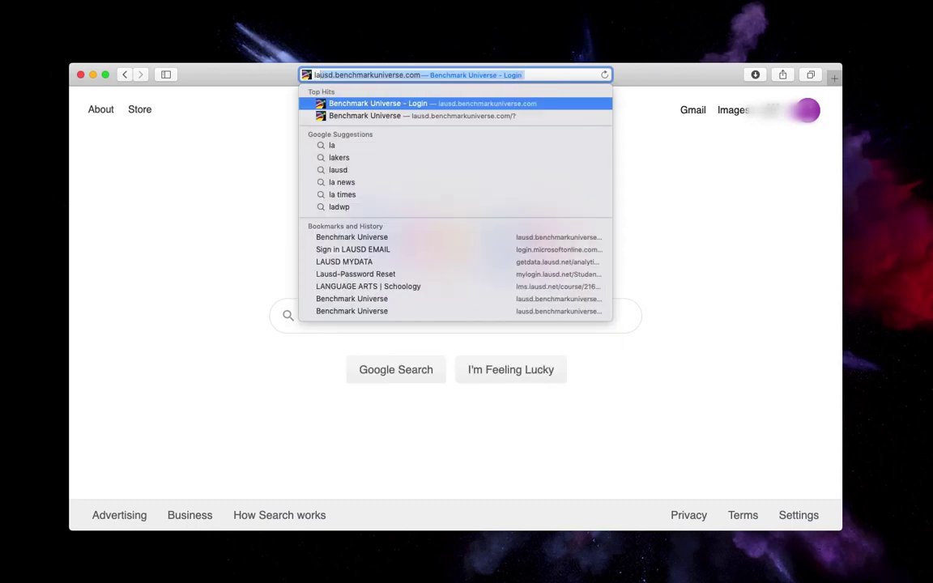
pyautogui.press('BackSpace')
pyautogui.write('ms.')
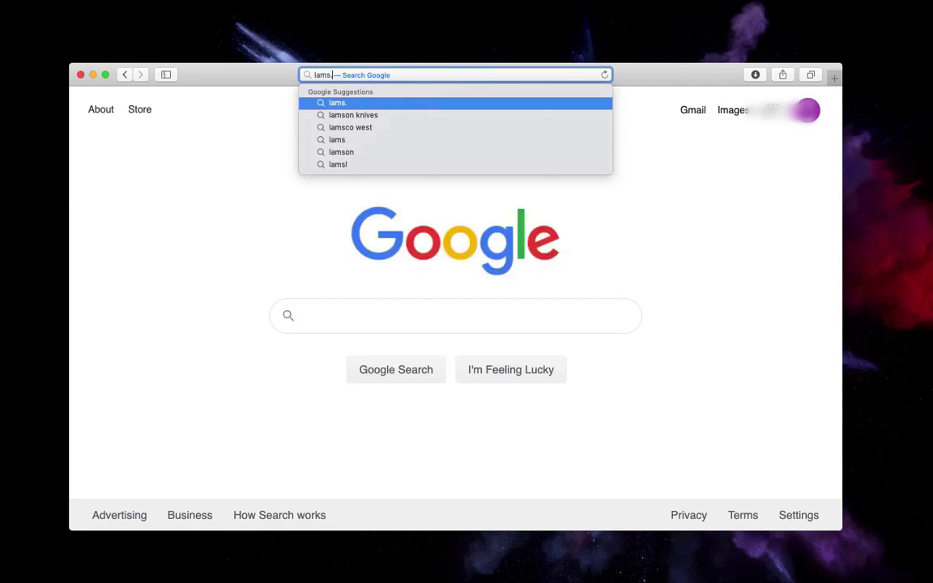
pyautogui.press('BackSpace')
pyautogui.press('BackSpace')
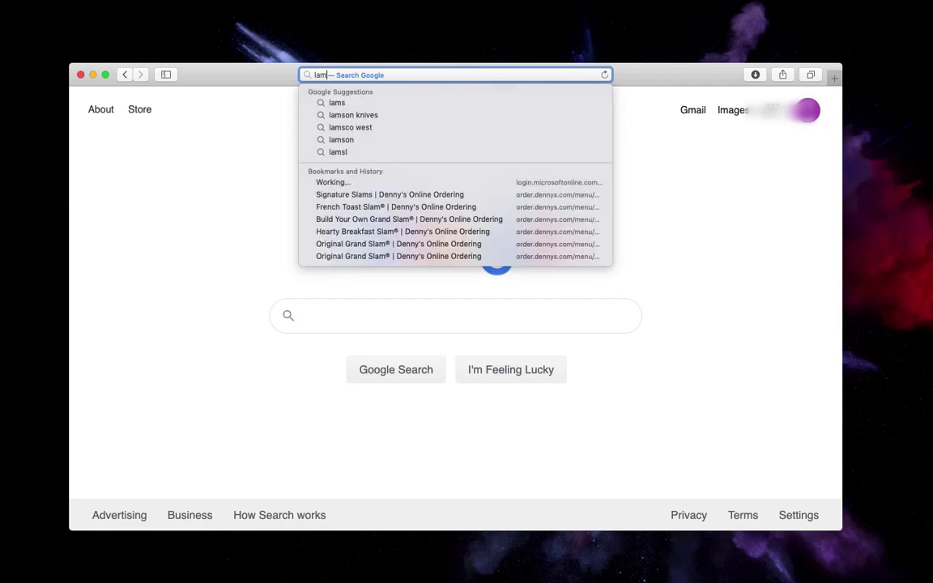
pyautogui.press('BackSpace')
pyautogui.press('BackSpace')
pyautogui.write('ms.la')
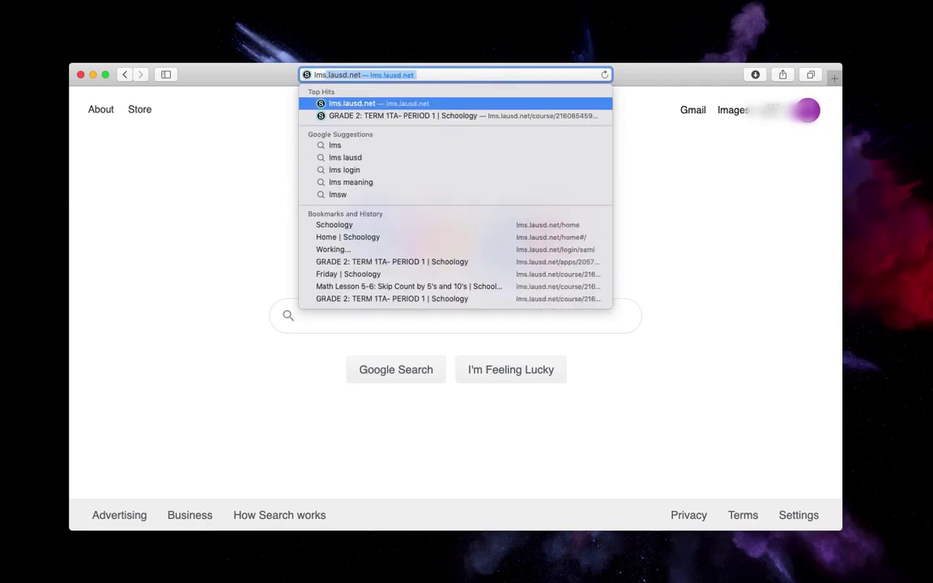
pyautogui.write('usd.net')
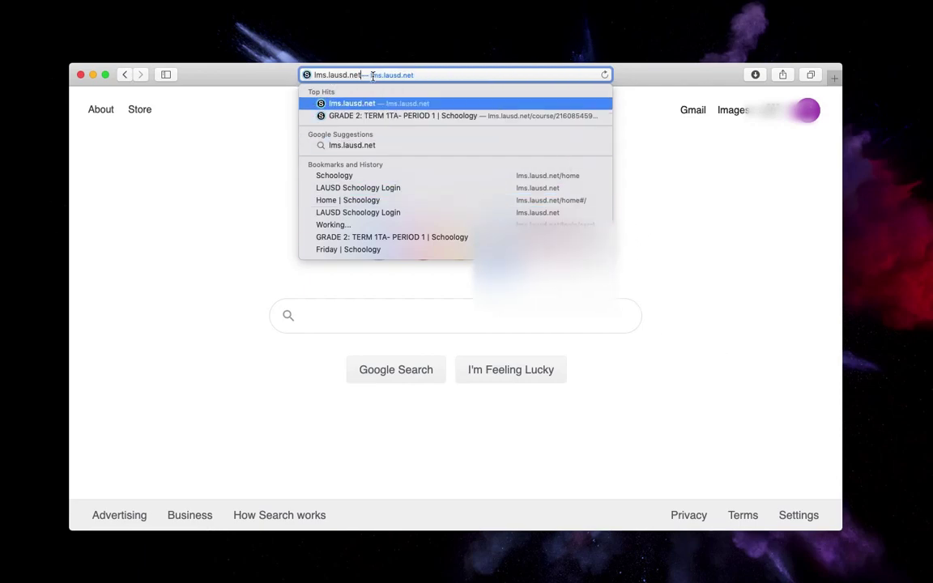
pyautogui.press('Return')
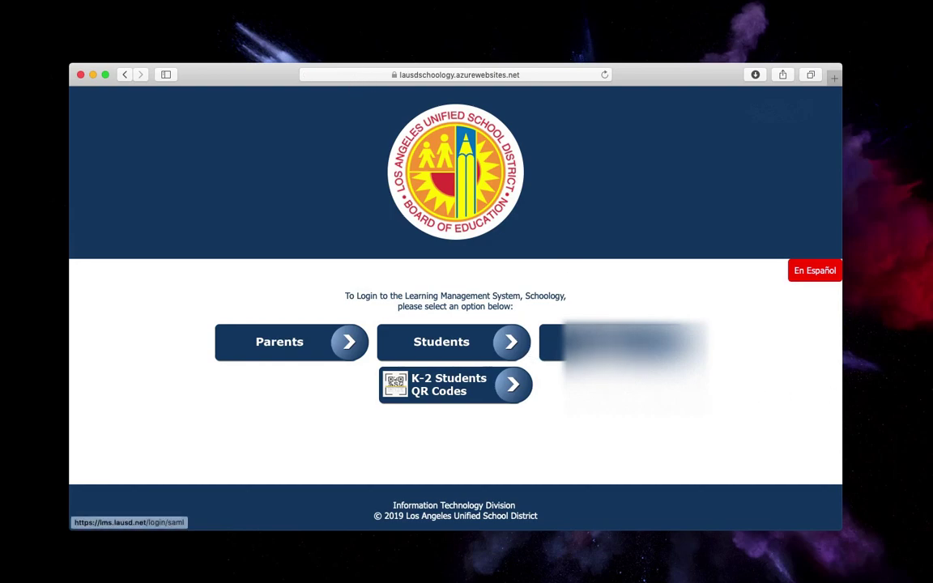
# Choose the third login option and sign in with the organizational account's e-mail and password
pyautogui.click(624, 342)
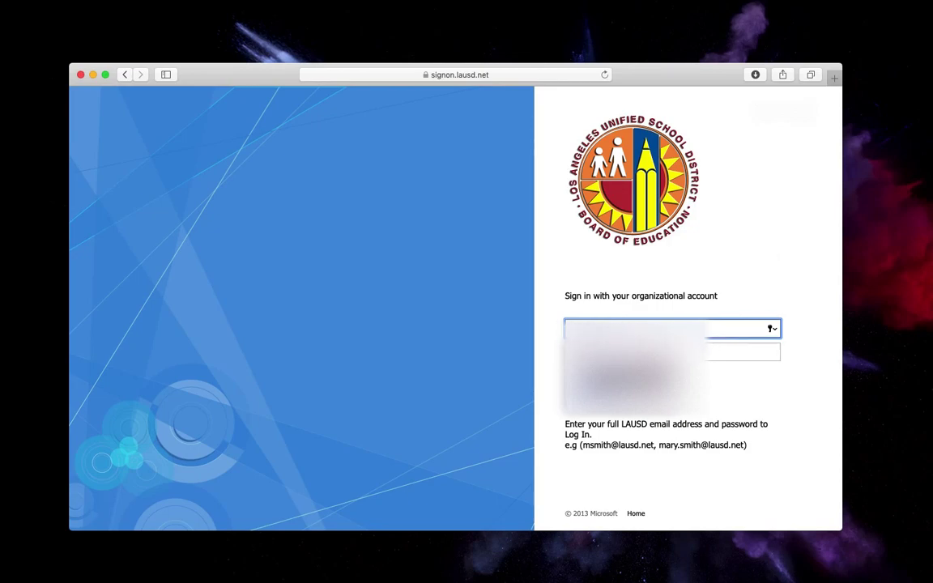
pyautogui.click(630, 359)
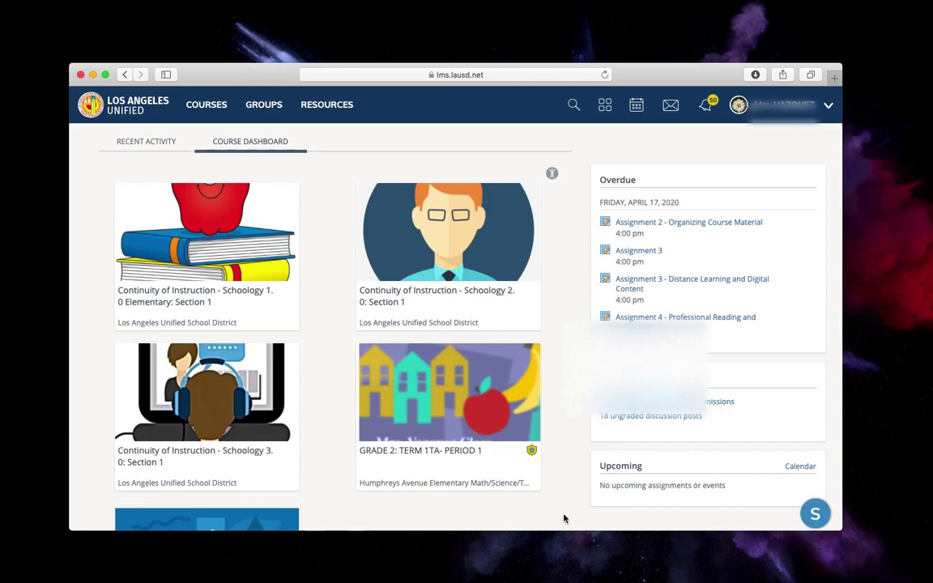
# Find the course "GRADE 2: TERM 1TA- PERIOD 1" on the course dashboard and open it
pyautogui.scroll(-2, 566, 492)
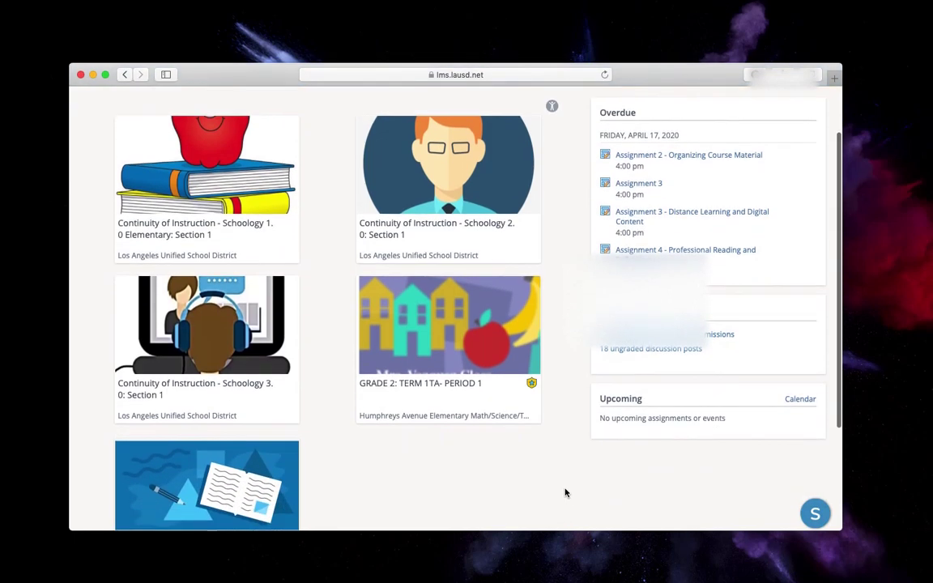
pyautogui.scroll(-1, 565, 493)
pyautogui.scroll(-1, 565, 493)
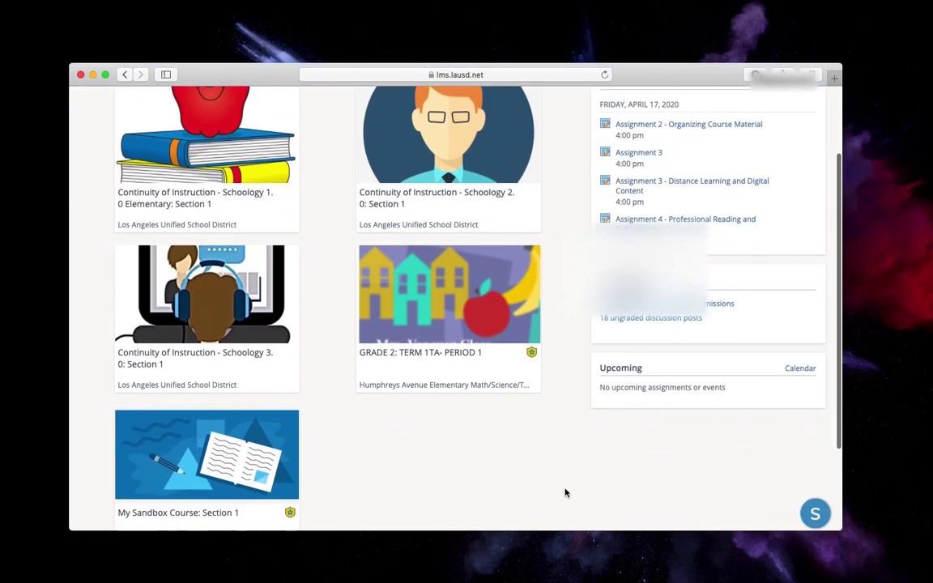
pyautogui.scroll(1, 566, 492)
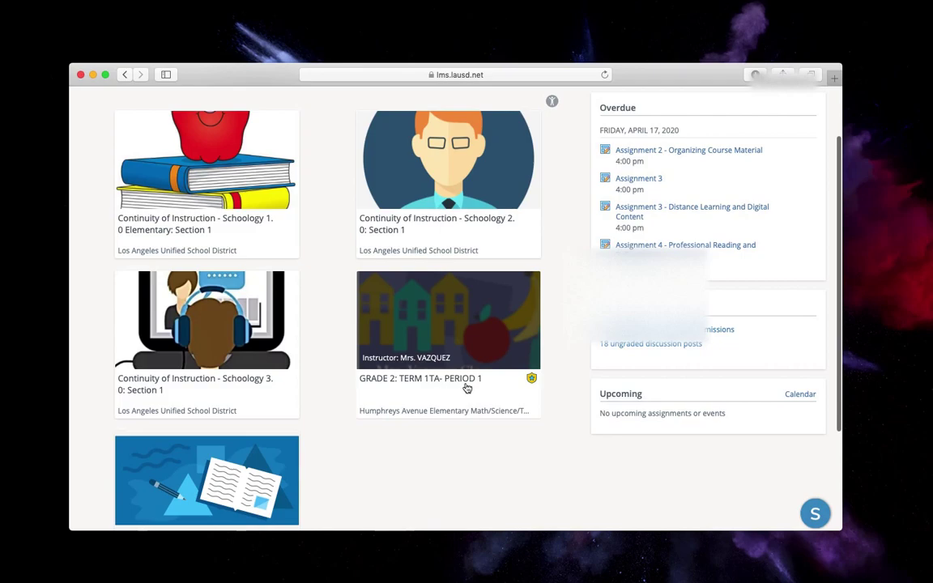
pyautogui.scroll(-3, 466, 388)
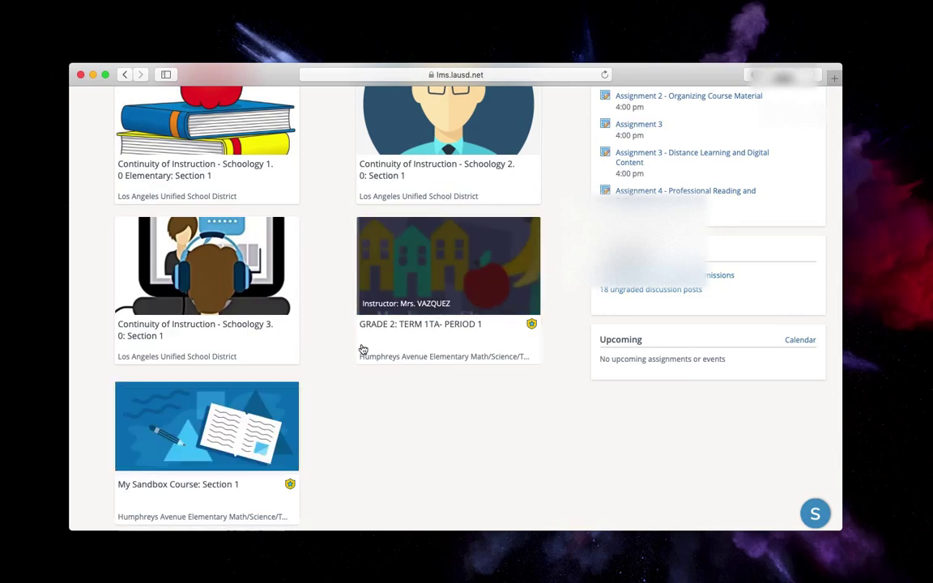
pyautogui.click(417, 327)
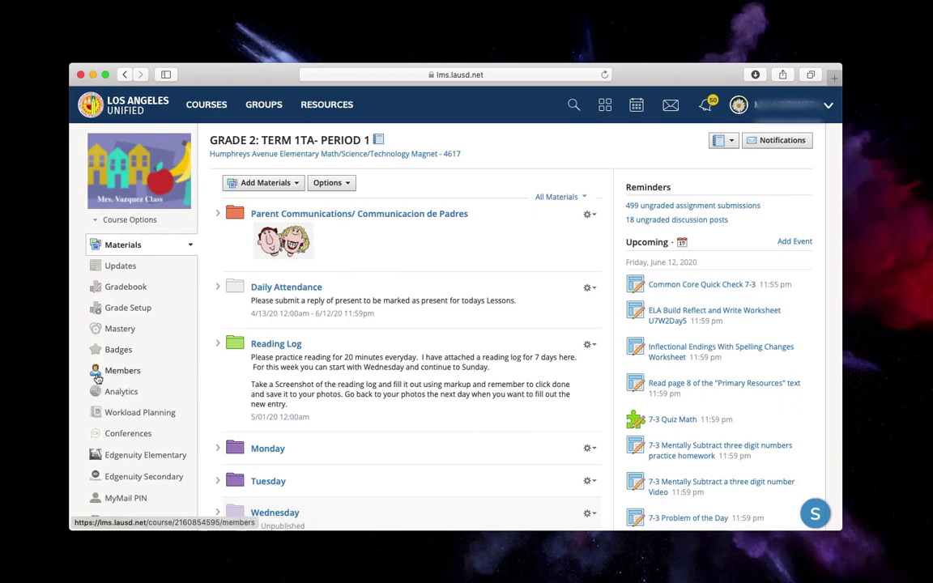
# Open the Grade 2 course's member list and look through the enrolled members
pyautogui.click(122, 372)
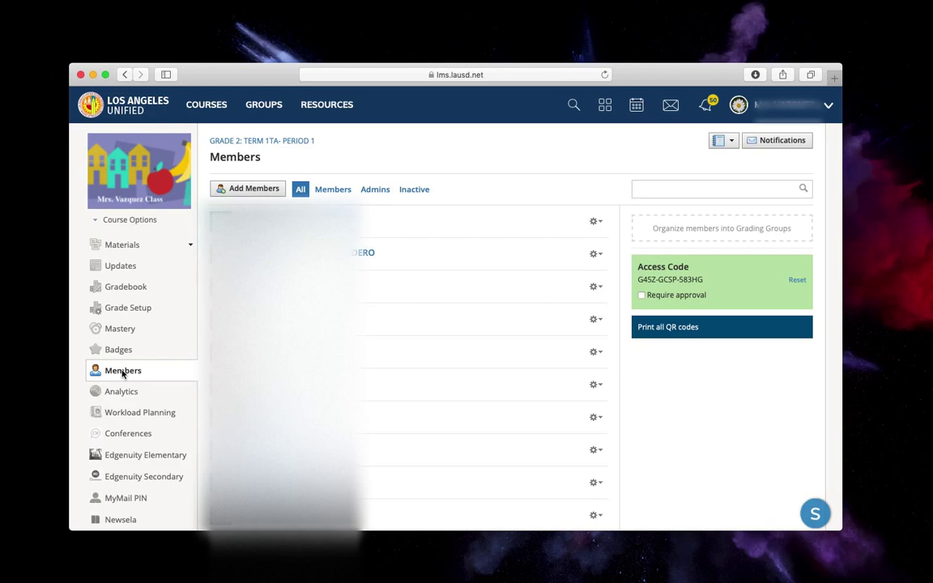
pyautogui.scroll(-5, 369, 363)
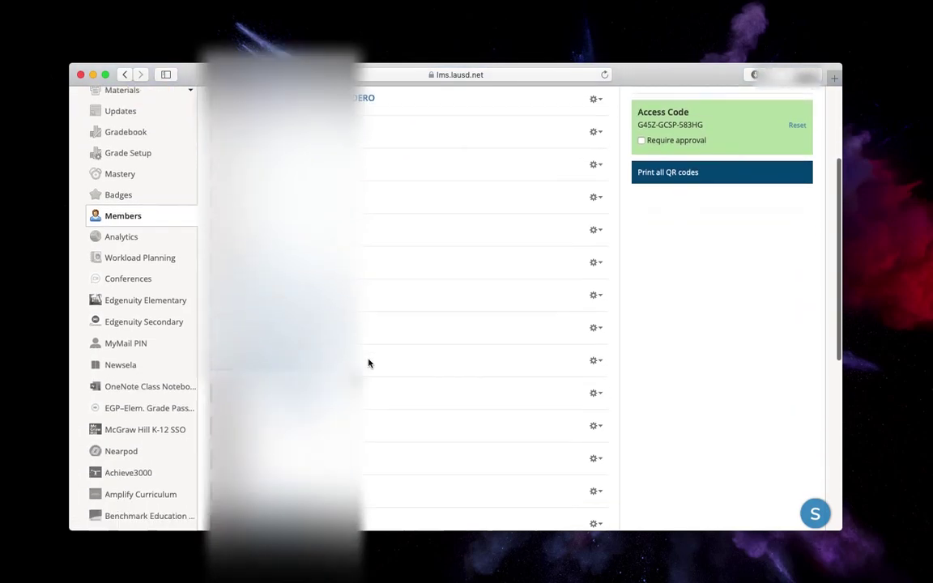
pyautogui.scroll(-5, 369, 363)
pyautogui.scroll(8, 369, 363)
pyautogui.scroll(2, 368, 362)
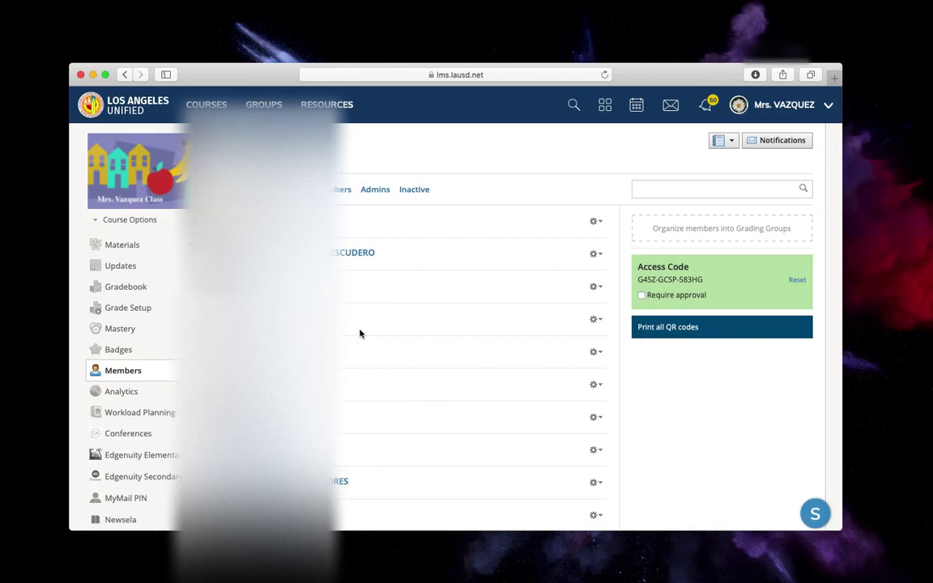
# Preview the printout of all the class's QR login codes through page 3, then cancel printing and return to the member list
pyautogui.click(680, 328)
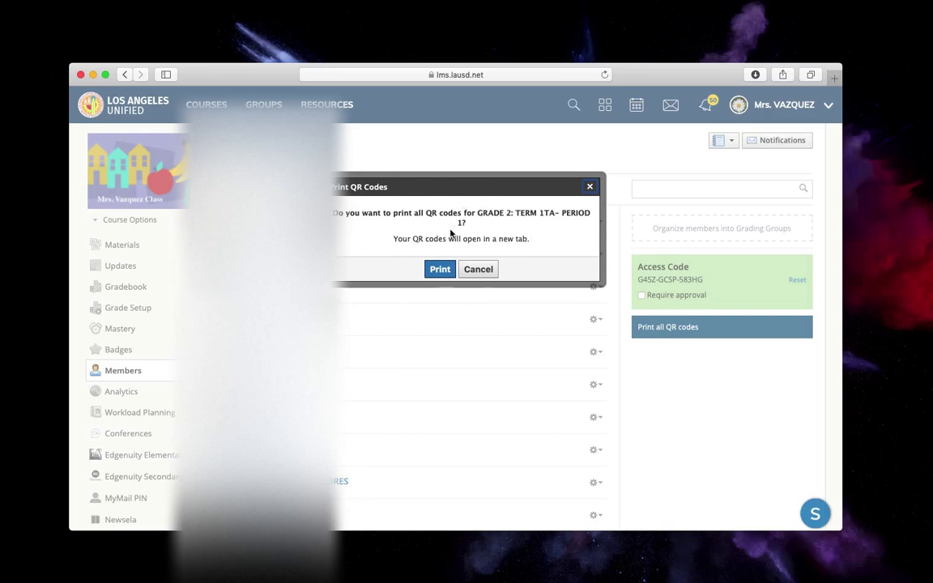
pyautogui.click(440, 269)
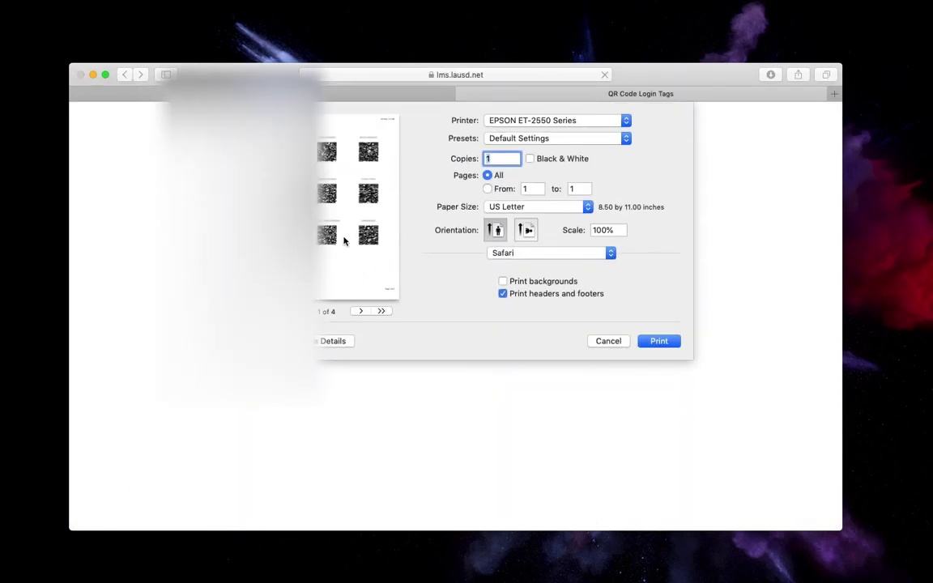
pyautogui.click(361, 313)
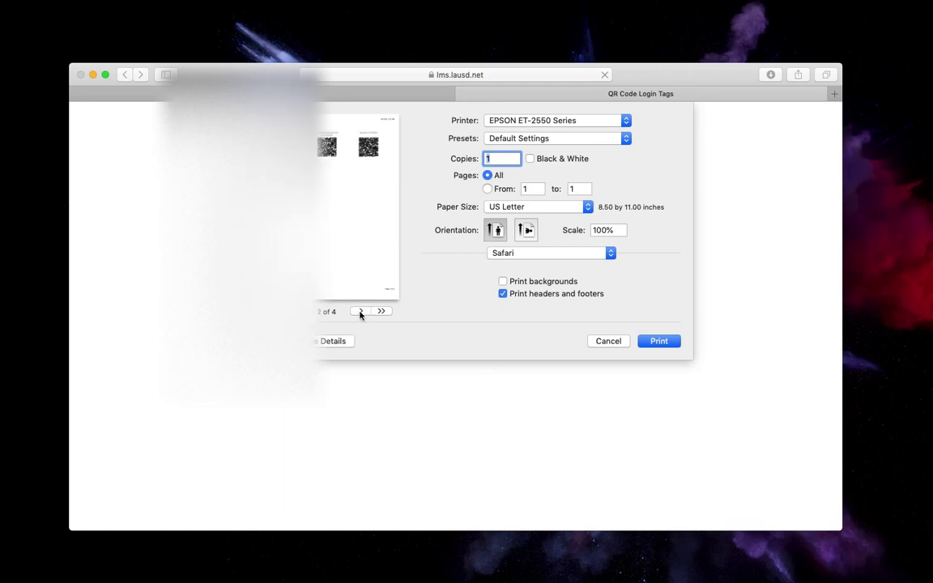
pyautogui.click(361, 313)
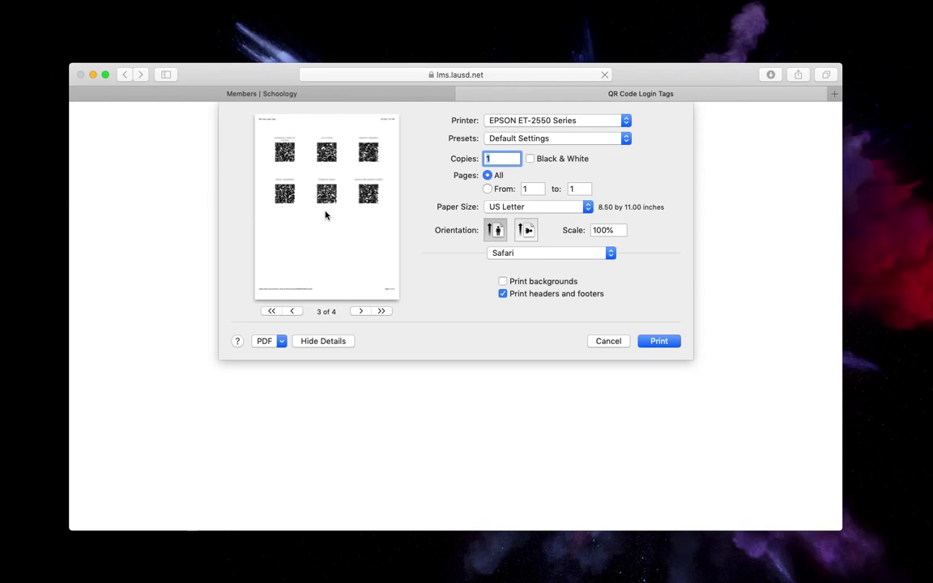
pyautogui.click(609, 344)
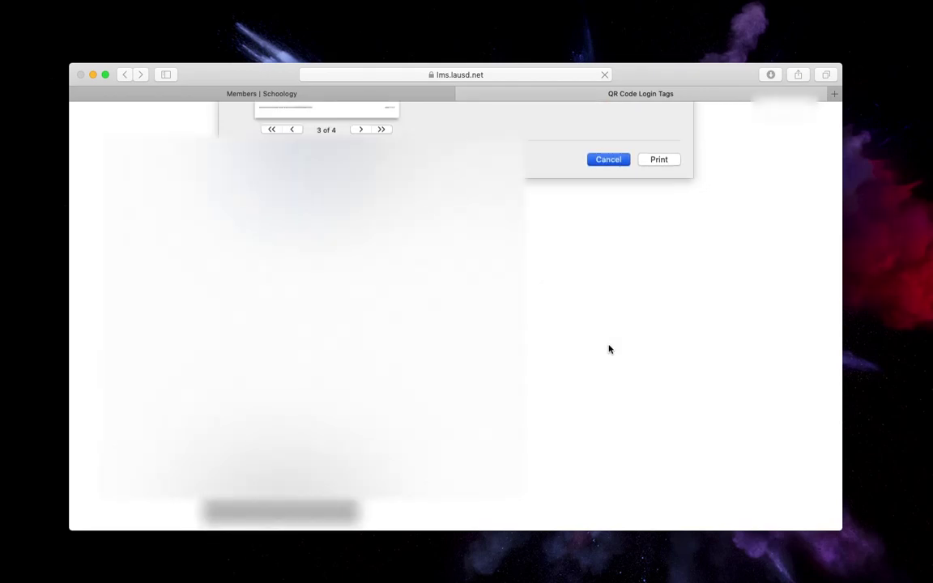
pyautogui.click(461, 96)
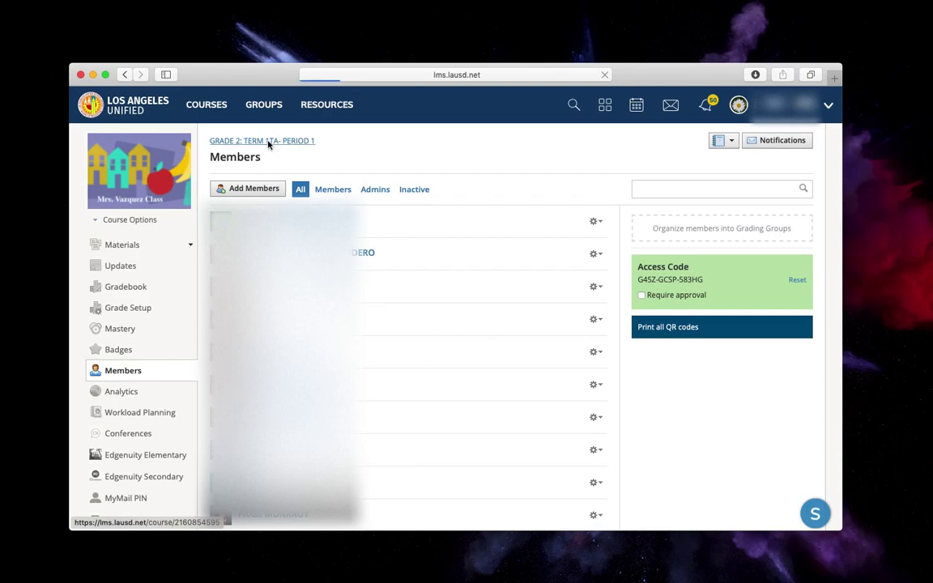
# Create a published pink folder titled "Attendance #" in the Grade 2 course's materials
pyautogui.click(268, 141)
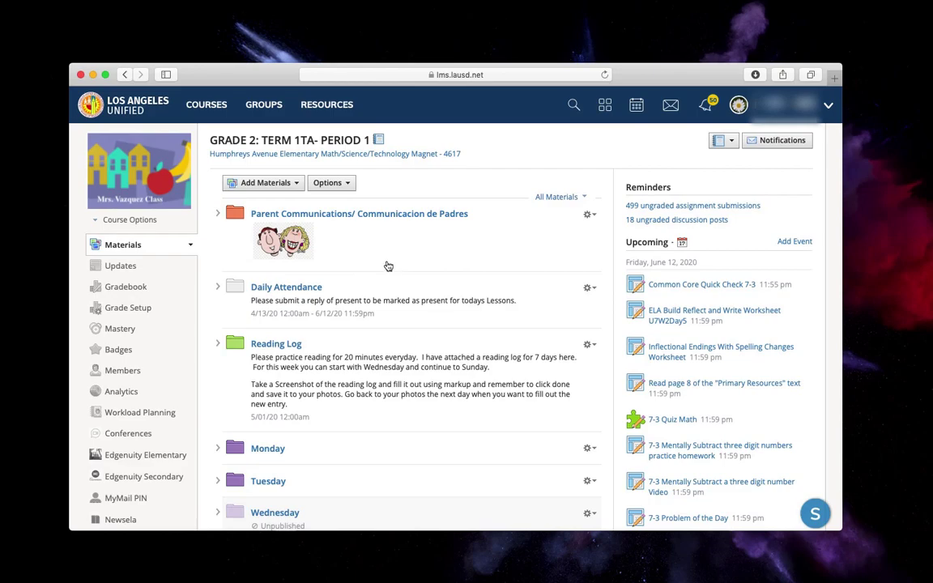
pyautogui.click(292, 184)
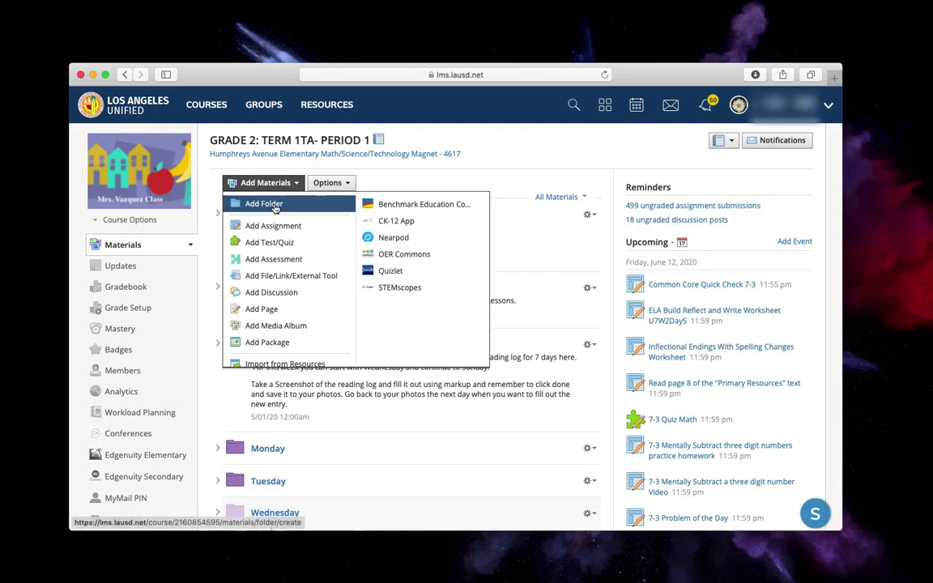
pyautogui.click(275, 209)
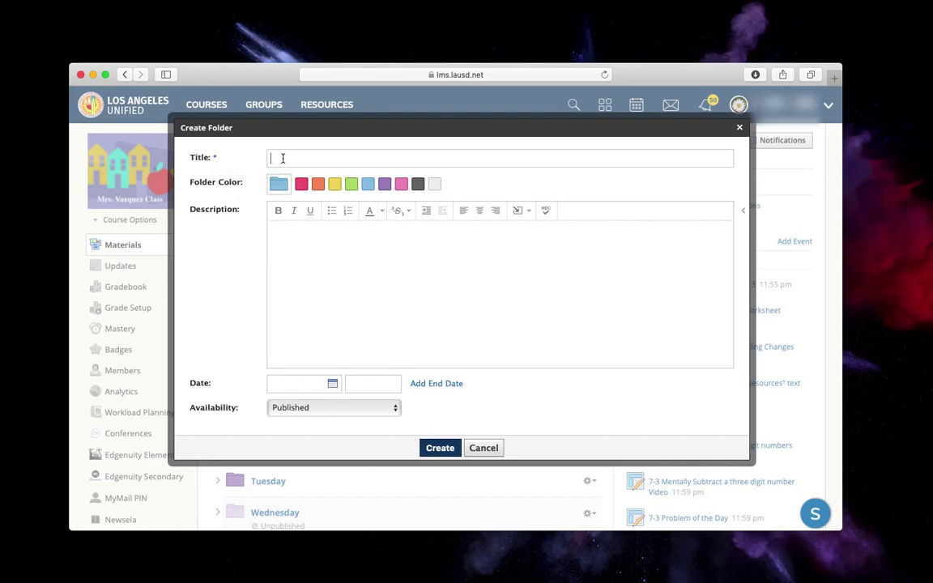
pyautogui.write('Attendance #')
pyautogui.click(401, 184)
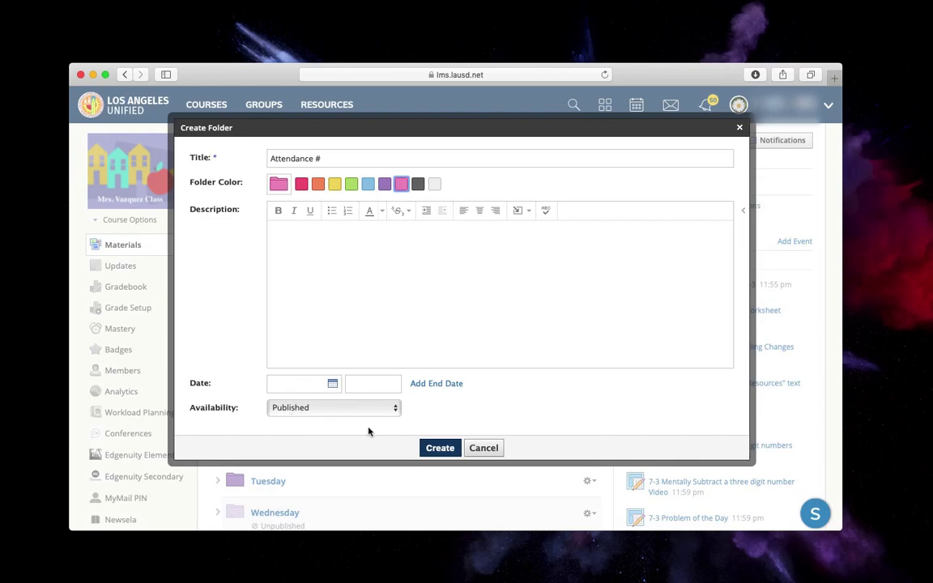
pyautogui.click(439, 447)
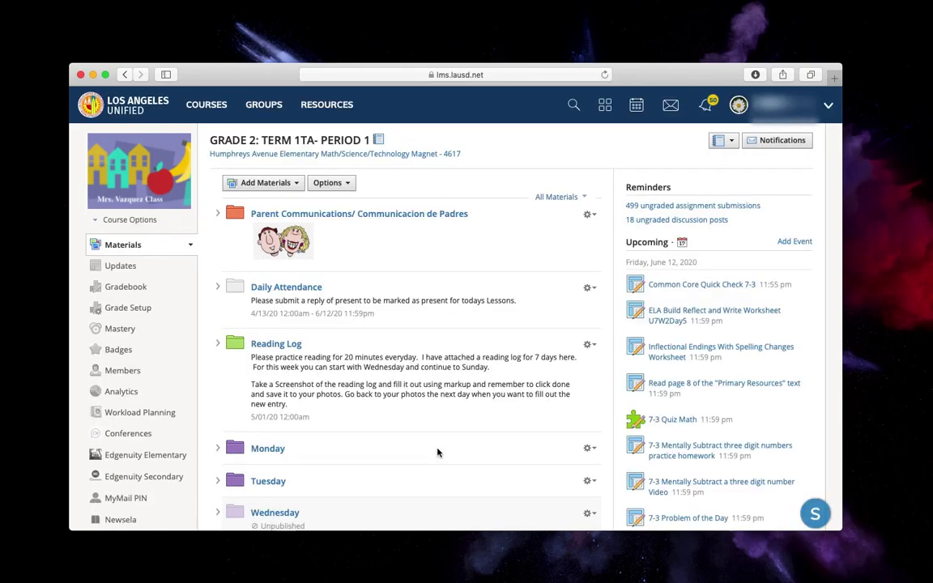
# Move the "Attendance #" folder to the top of the course materials, above the Parent Communications folder
pyautogui.scroll(-1, 438, 452)
pyautogui.scroll(-5, 438, 452)
pyautogui.scroll(6, 438, 452)
pyautogui.scroll(-8, 438, 452)
pyautogui.scroll(-8, 437, 452)
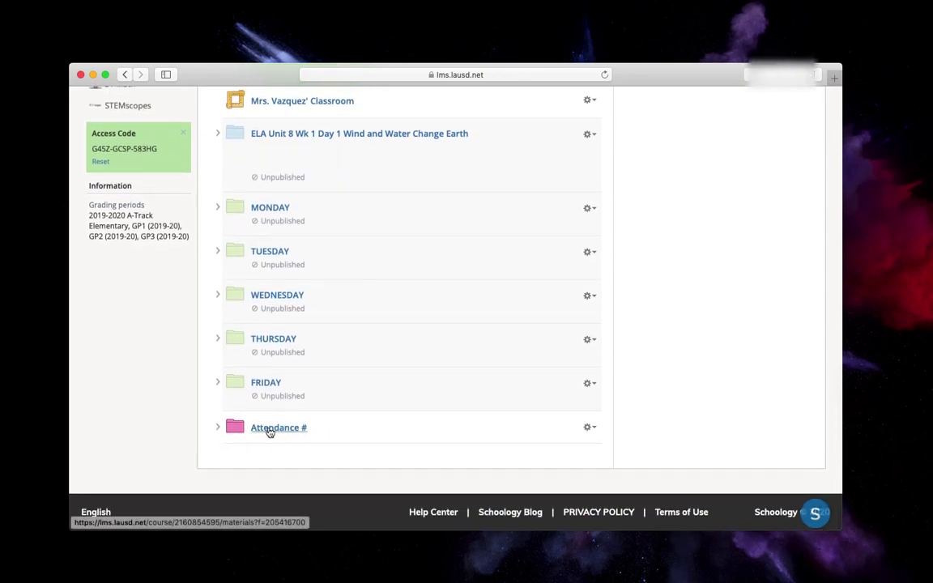
pyautogui.moveTo(271, 432); pyautogui.dragTo(262, 224)
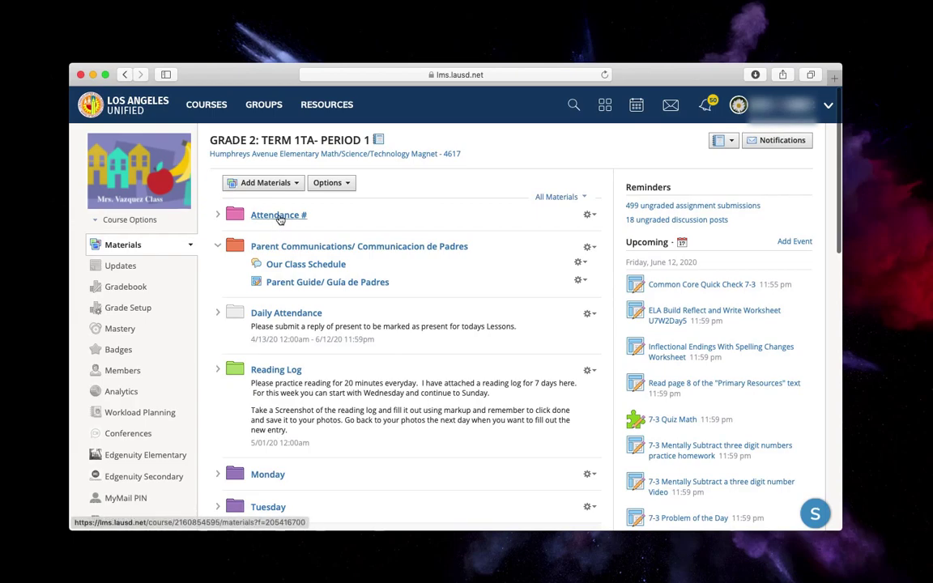
# Start a new discussion inside the "Attendance #" folder and title it "Daily Attendance"
pyautogui.click(279, 217)
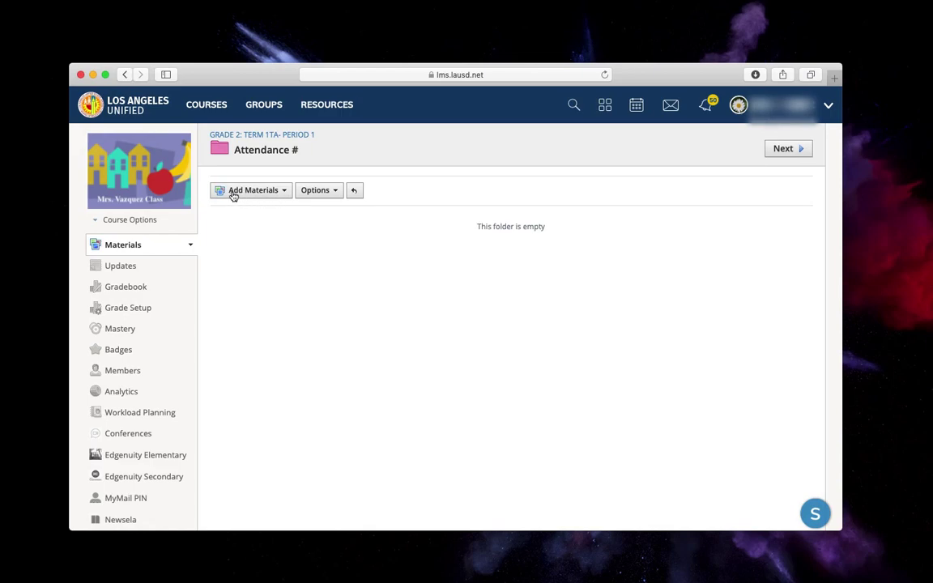
pyautogui.click(278, 195)
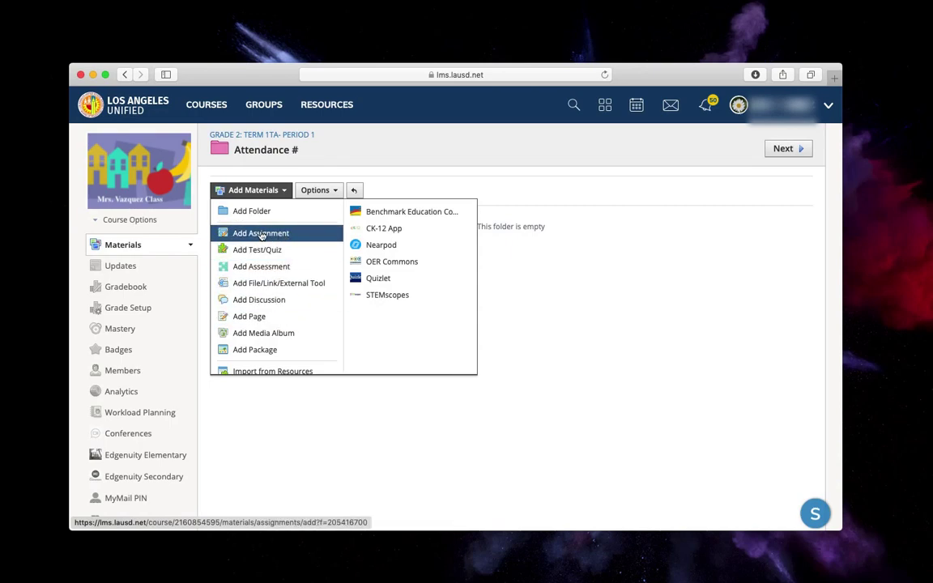
pyautogui.click(271, 304)
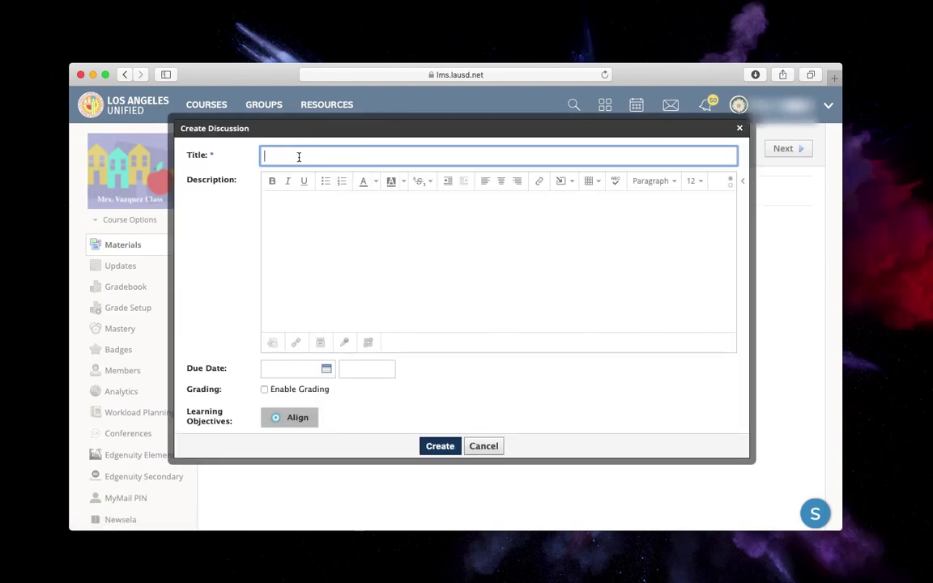
pyautogui.write('Daily Attendance')
pyautogui.press('BackSpace')
pyautogui.press('BackSpace')
pyautogui.press('BackSpace')
pyautogui.press('BackSpace')
pyautogui.write('ence')
# Begin the discussion's description with "Students, Glad you are here!!" and a second line starting "Please write a message to me"
pyautogui.scroll(-1, 298, 162)
pyautogui.click(294, 197)
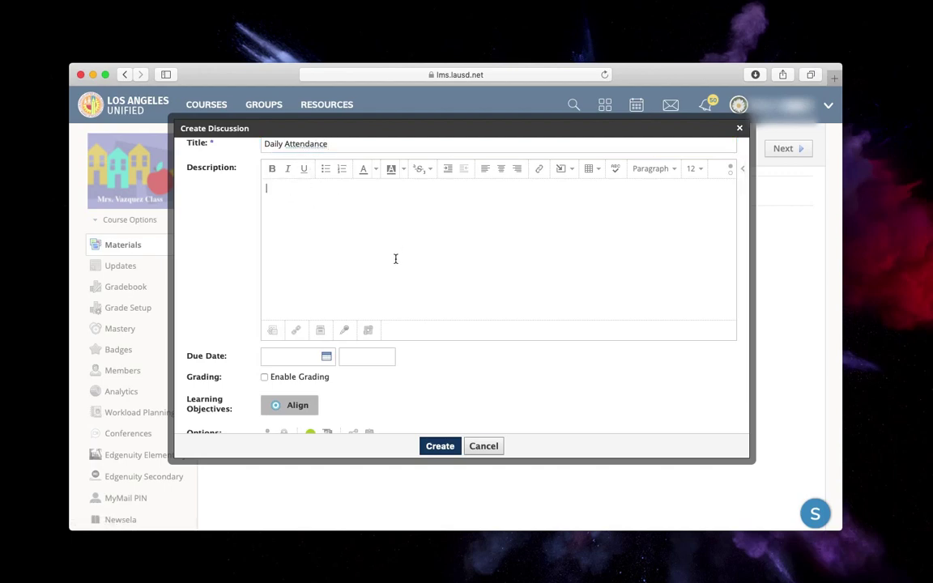
pyautogui.write('Students, Glad you are here!!')
pyautogui.press('Return')
pyautogui.write('Please dw')
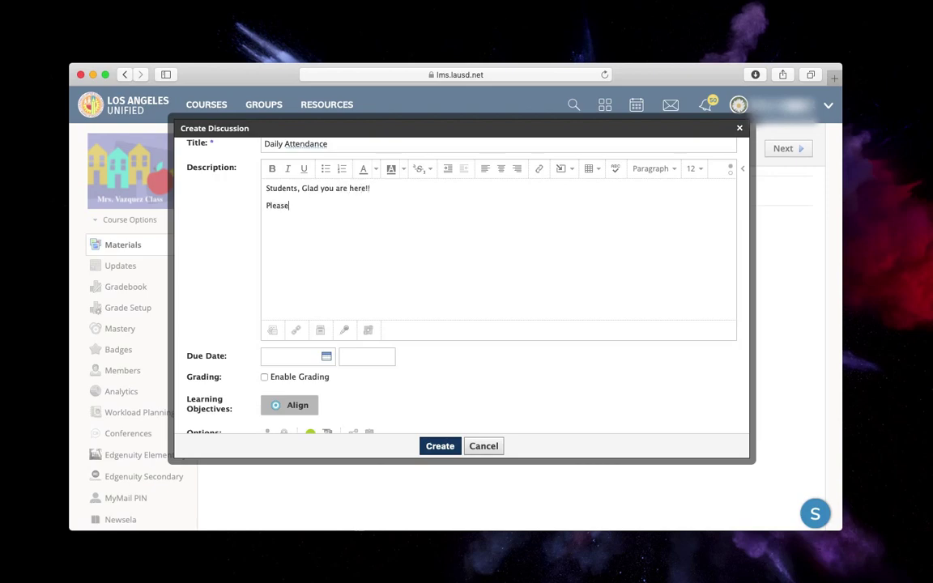
pyautogui.press('BackSpace')
pyautogui.write('write a message to me ever')
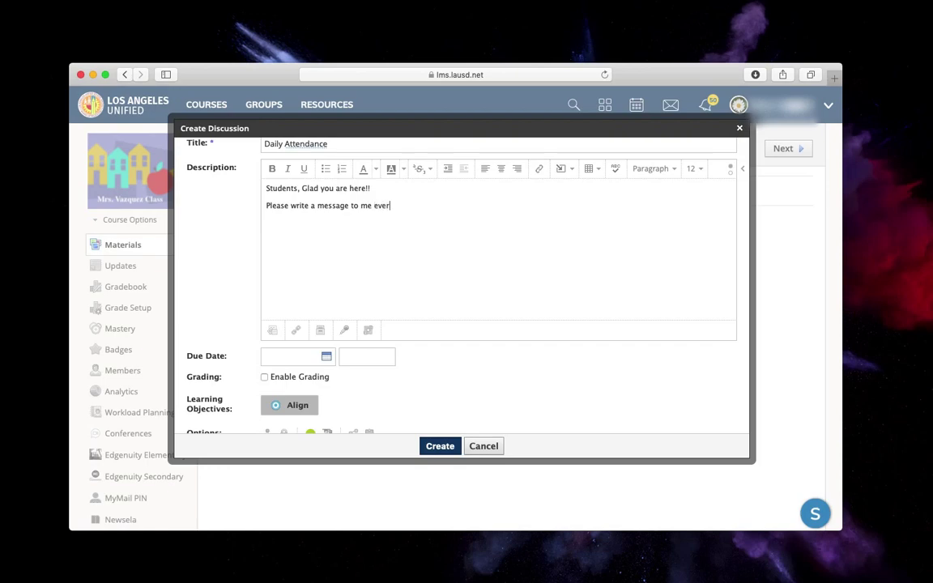
# Reword the description's second line to read: Please write "Present" everyday in your box and submit to me
pyautogui.press('BackSpace')
pyautogui.press('BackSpace')
pyautogui.press('BackSpace')
pyautogui.press('BackSpace')
pyautogui.press('BackSpace')
pyautogui.press('BackSpace')
pyautogui.press('BackSpace')
pyautogui.press('BackSpace')
pyautogui.press('BackSpace')
pyautogui.press('BackSpace')
pyautogui.press('BackSpace')
pyautogui.press('BackSpace')
pyautogui.press('BackSpace')
pyautogui.press('BackSpace')
pyautogui.press('BackSpace')
pyautogui.press('BackSpace')
pyautogui.press('BackSpace')
pyautogui.press('BackSpace')
pyautogui.press('BackSpace')
pyautogui.press('BackSpace')
pyautogui.write('"Present" everyday in your box and submit')
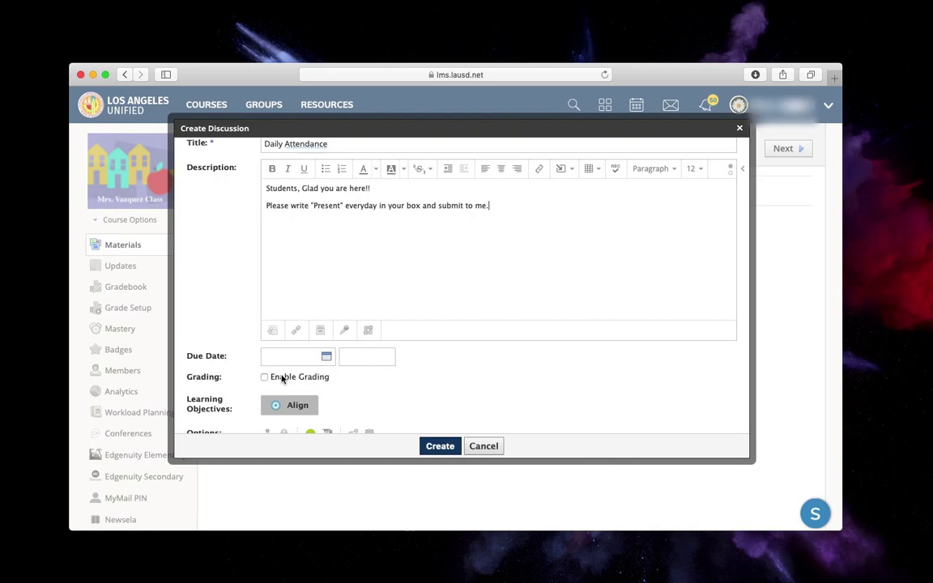
# Check the discussion's remaining settings and create it in the "Attendance #" folder
pyautogui.scroll(-1, 362, 382)
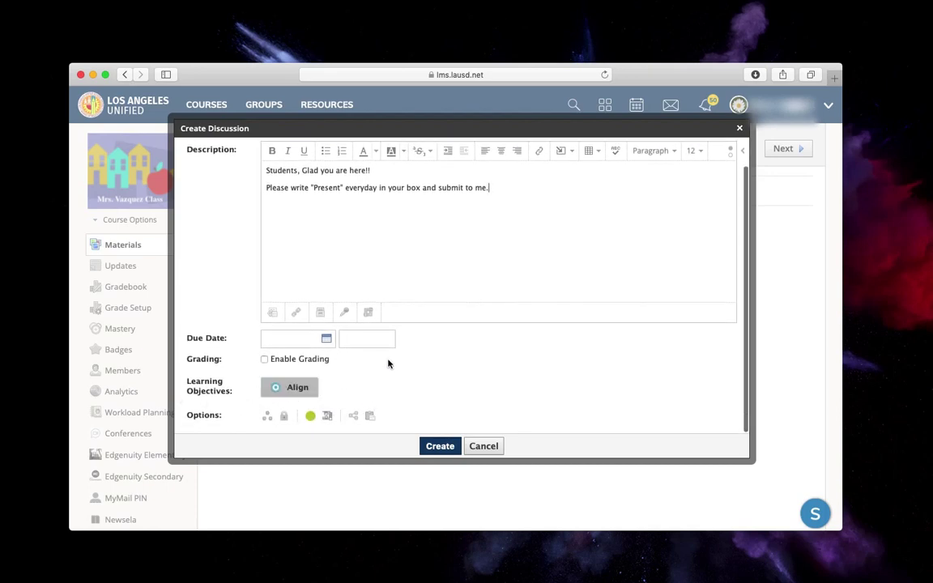
pyautogui.scroll(1, 214, 166)
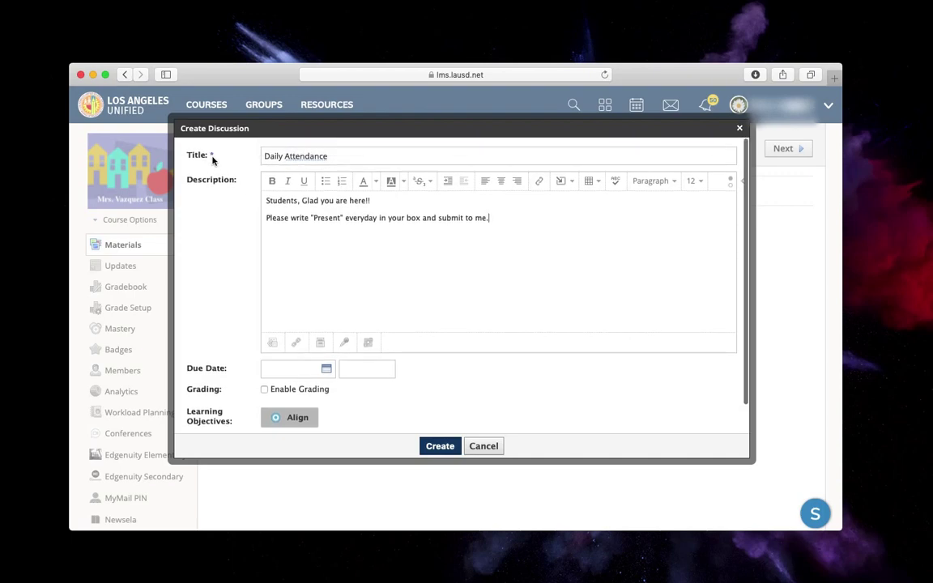
pyautogui.click(443, 447)
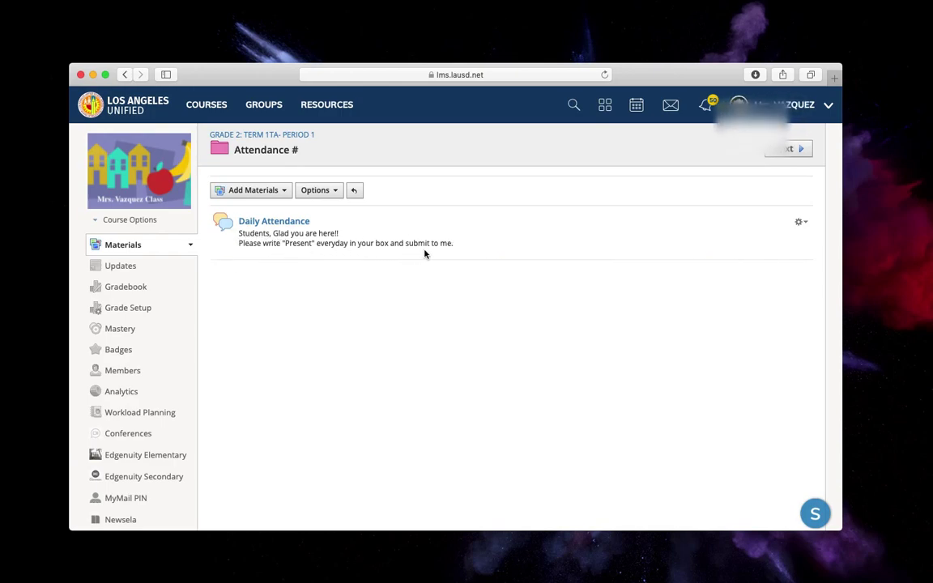
# Post the comment "Present" in the new Daily Attendance discussion and check how the post appears
pyautogui.click(272, 224)
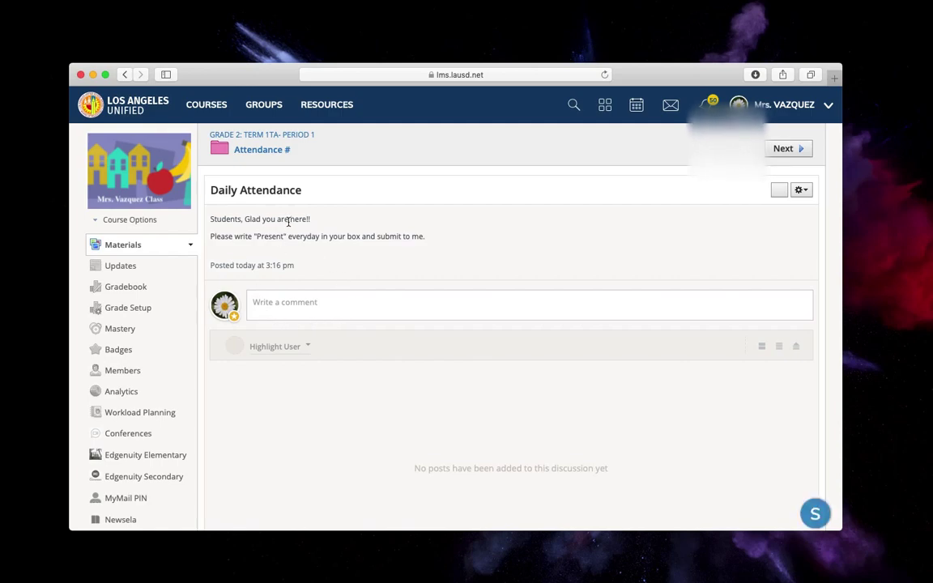
pyautogui.click(278, 305)
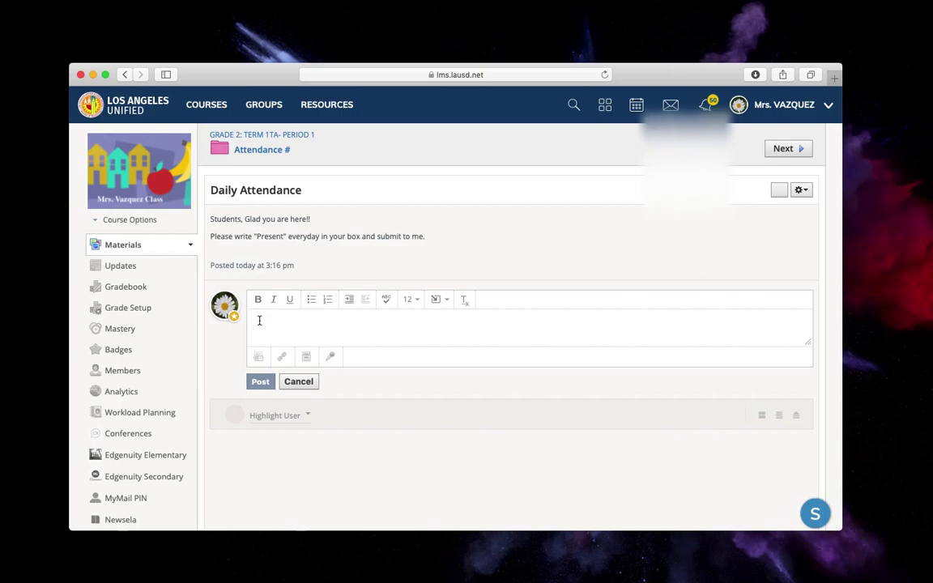
pyautogui.write('Present')
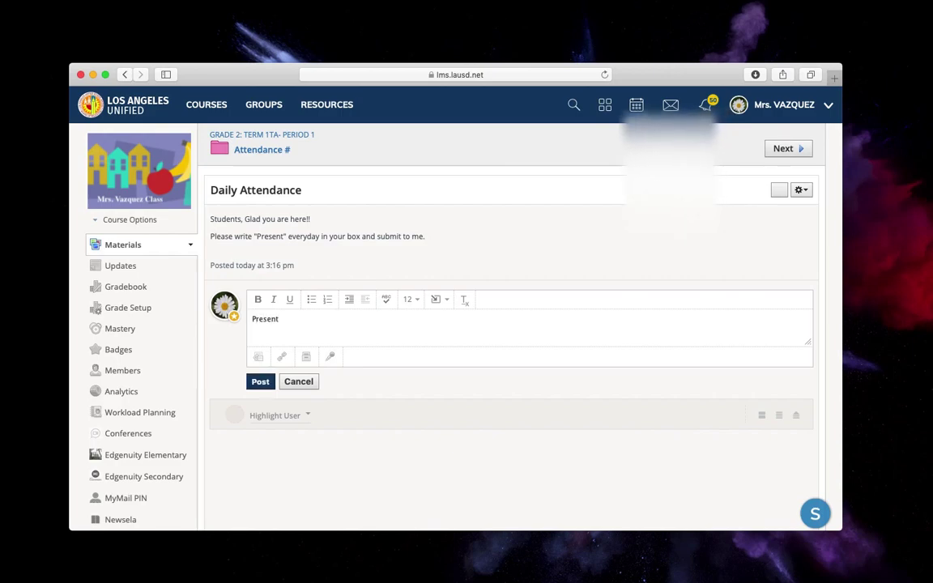
pyautogui.click(260, 383)
pyautogui.scroll(-5, 260, 387)
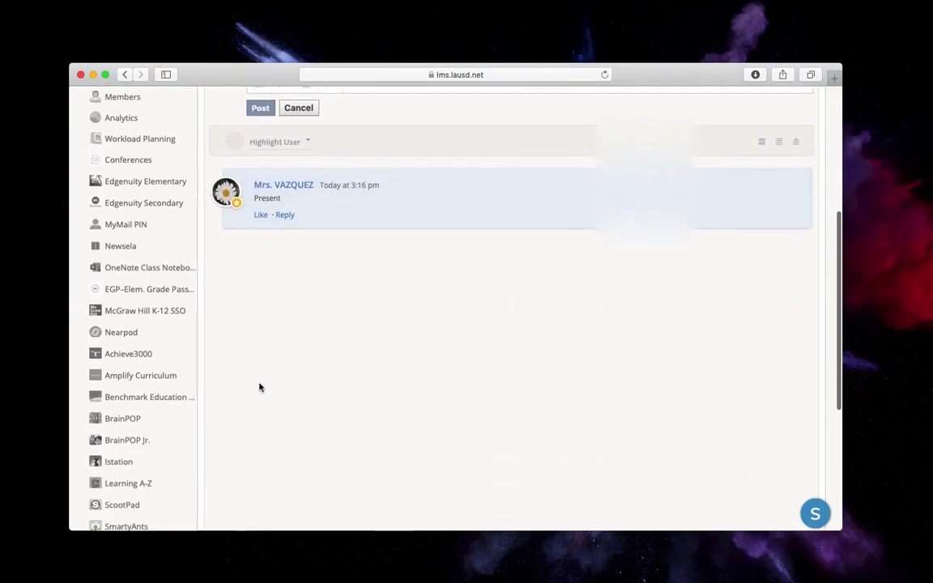
pyautogui.scroll(2, 259, 387)
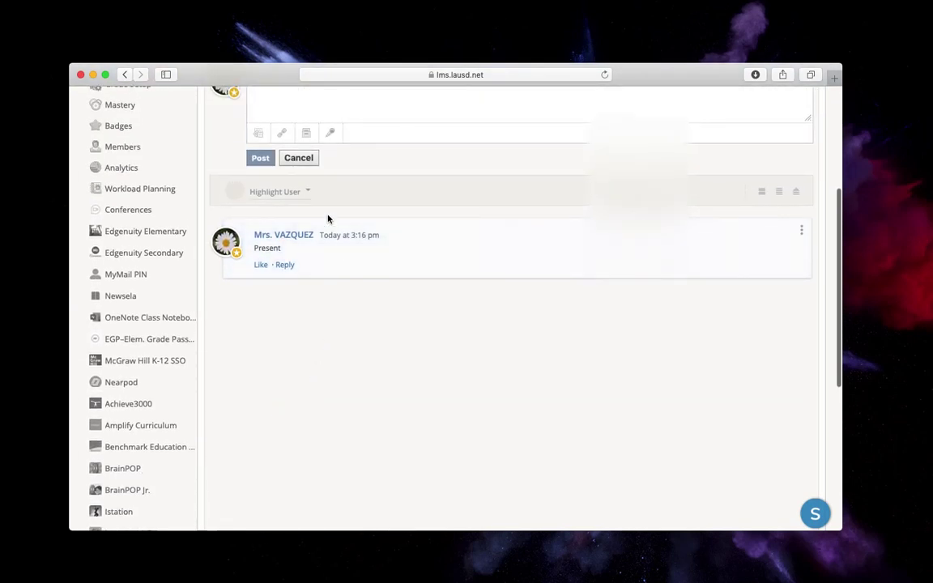
pyautogui.scroll(2, 369, 369)
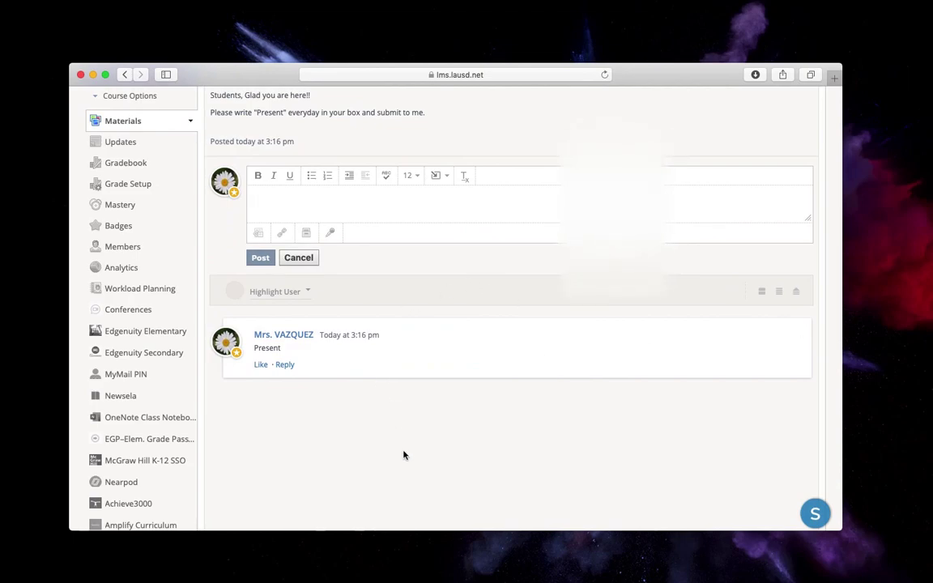
pyautogui.scroll(-1, 364, 433)
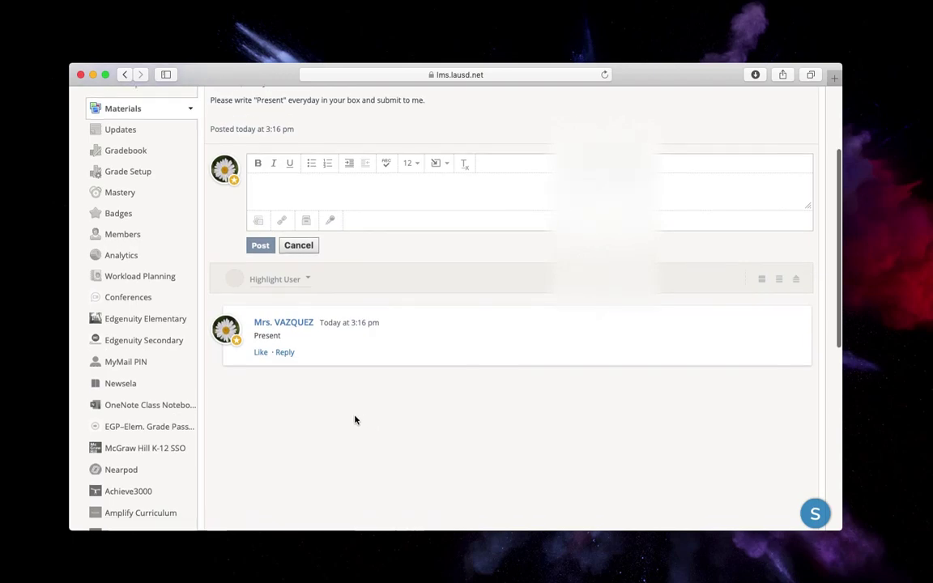
pyautogui.scroll(5, 346, 412)
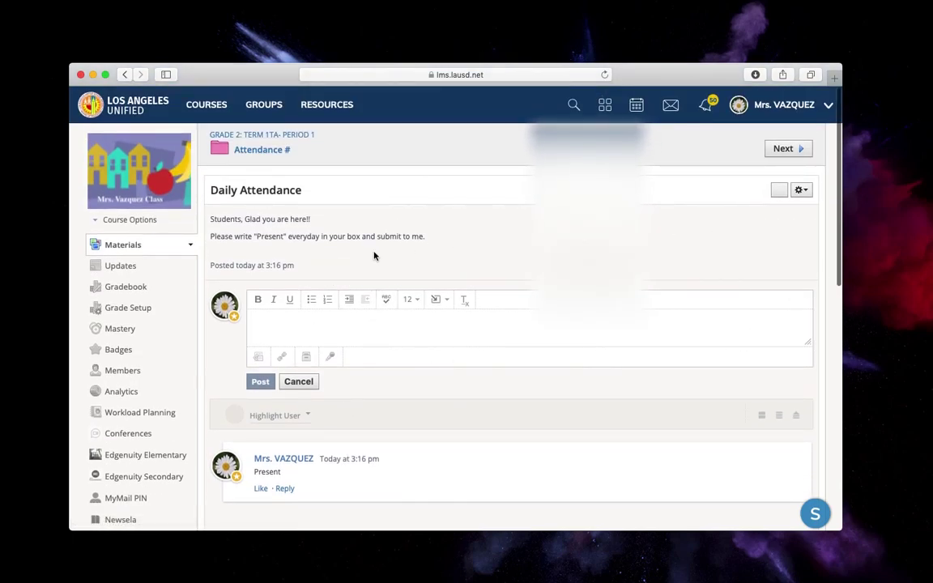
# Attach "Music sheet These Alone are Enough.jpg" from the "Desk top files" folder to a new comment in the discussion
pyautogui.scroll(-1, 375, 256)
pyautogui.scroll(-3, 376, 256)
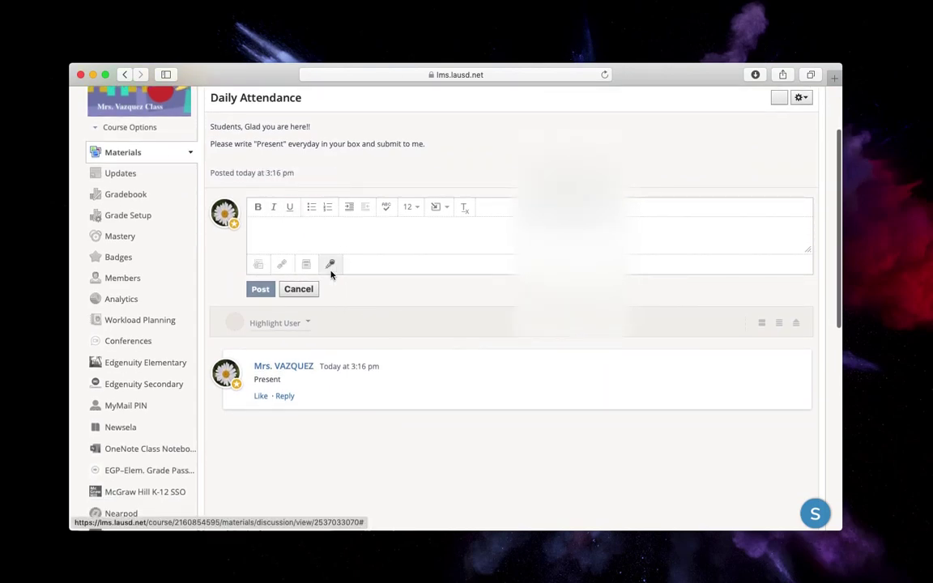
pyautogui.click(257, 265)
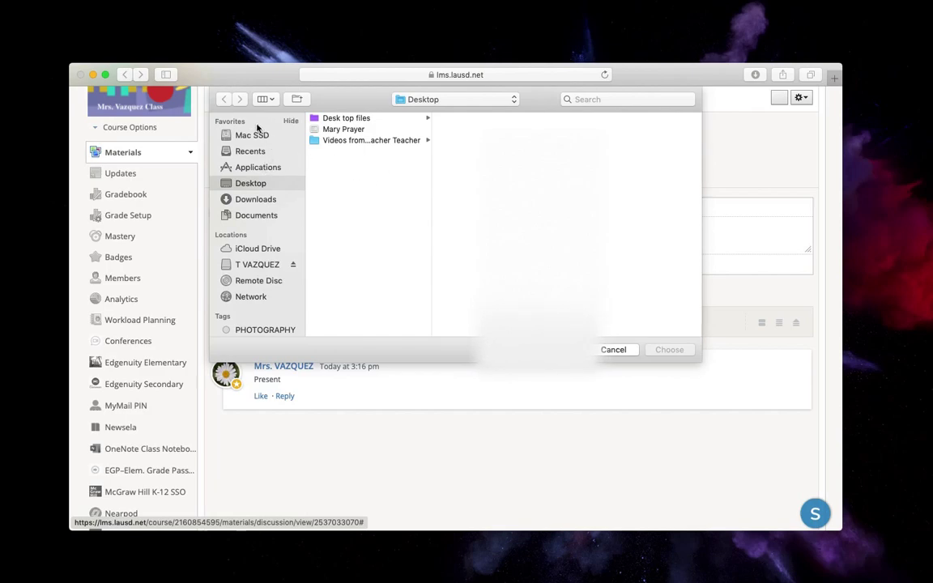
pyautogui.click(334, 119)
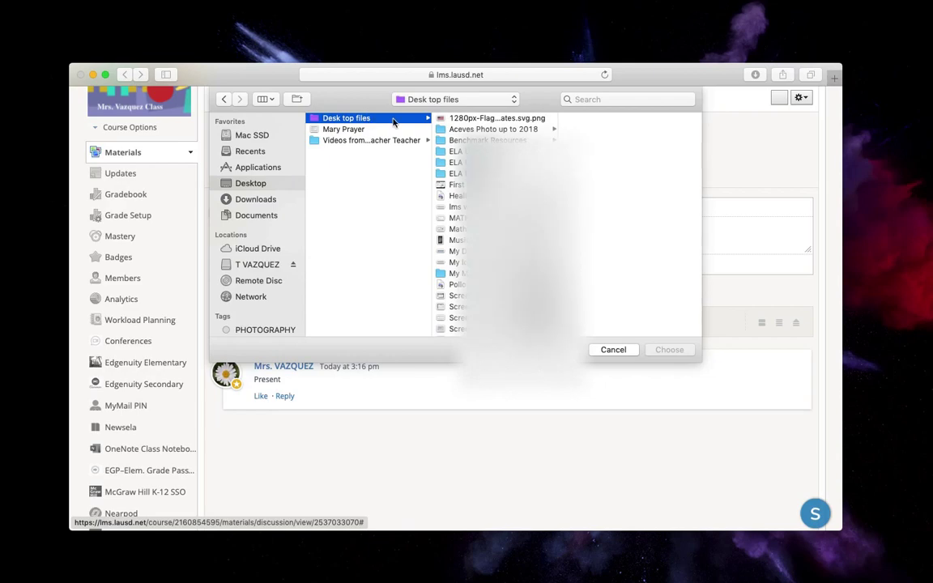
pyautogui.click(453, 240)
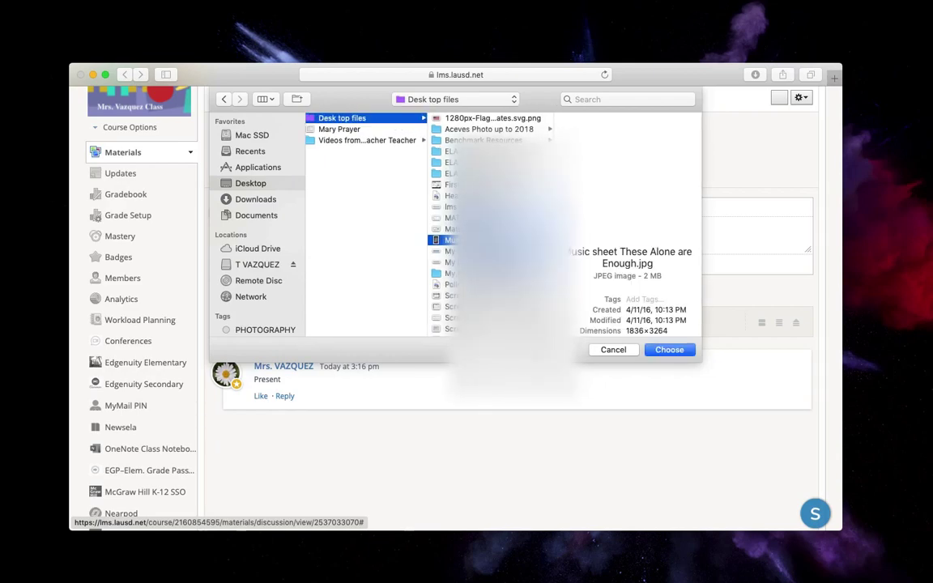
pyautogui.click(669, 351)
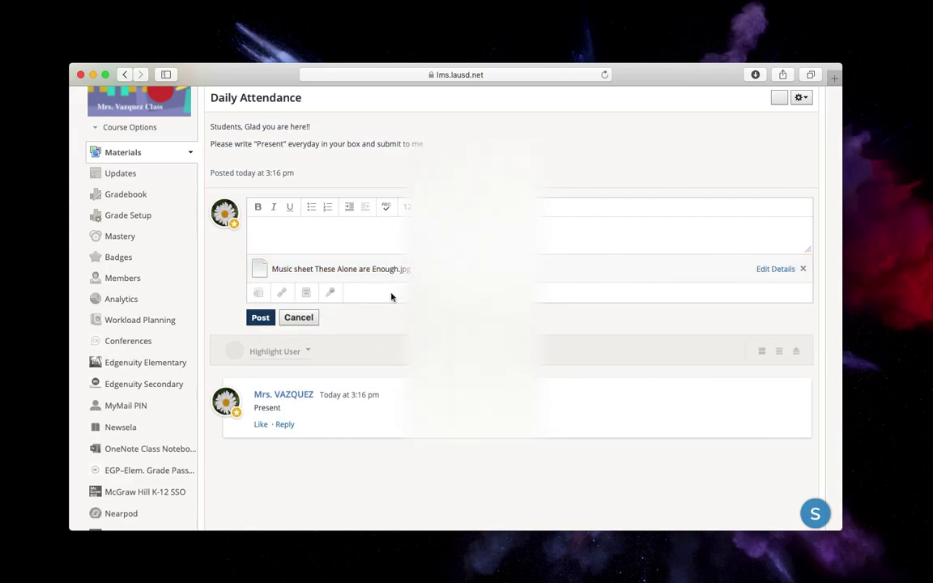
# Remove the attached music sheet image from the unposted comment
pyautogui.click(298, 319)
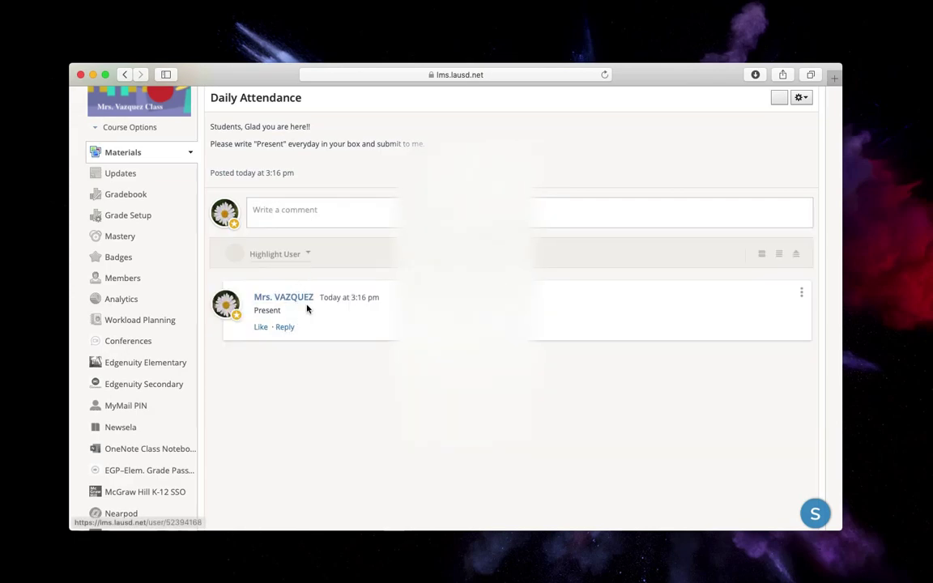
pyautogui.click(303, 210)
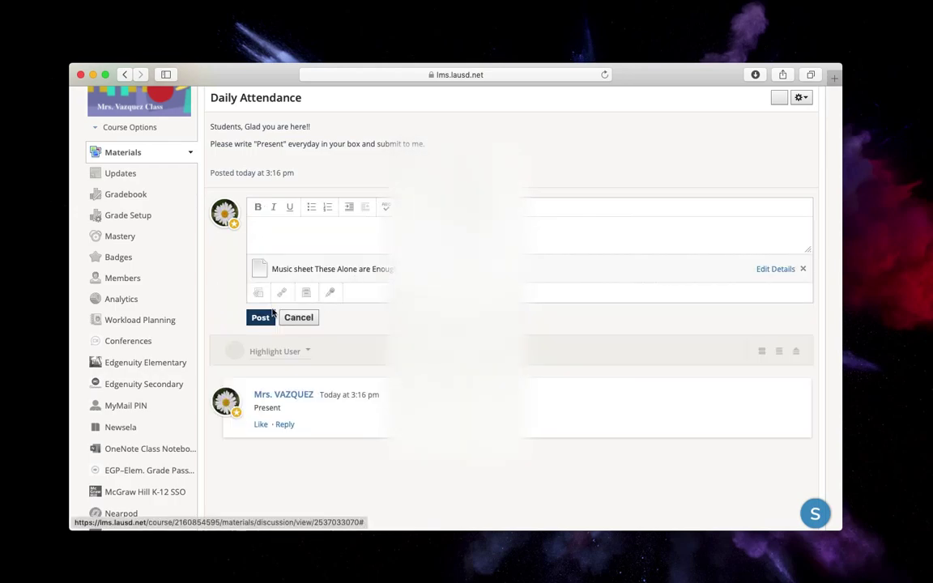
pyautogui.click(803, 268)
pyautogui.press('Return')
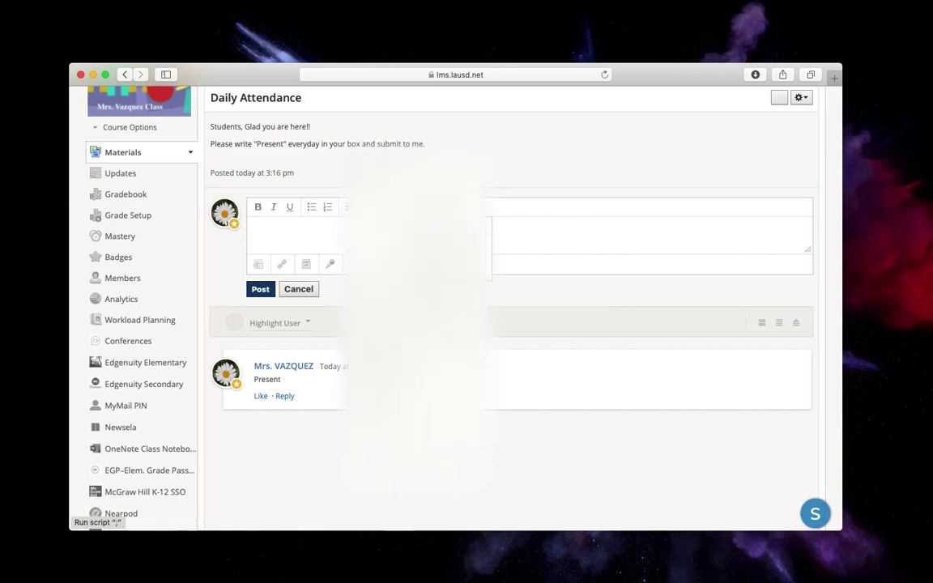
pyautogui.click(284, 226)
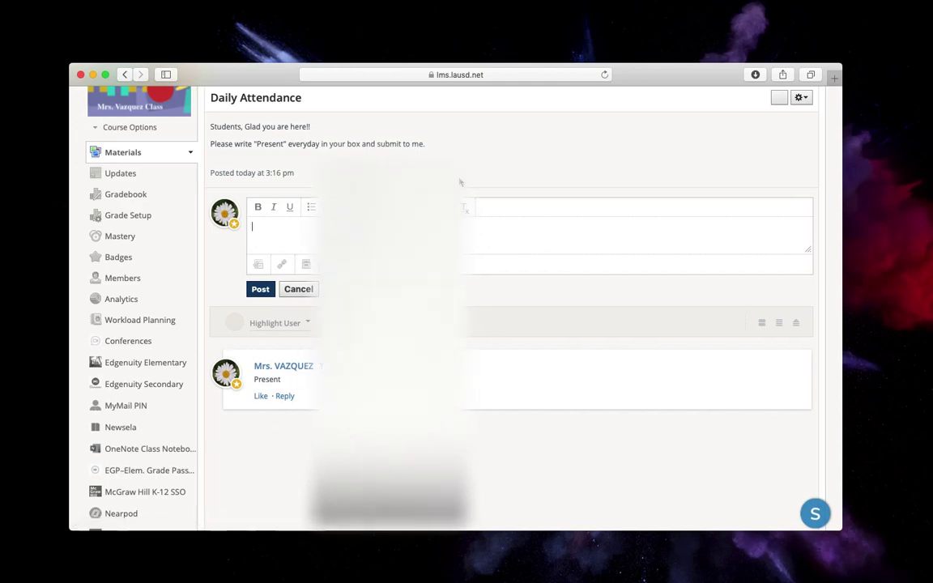
# Leave the discussion without posting and open "Attendence Submission File" in the course's existing Daily Attendance folder
pyautogui.scroll(3, 463, 183)
pyautogui.click(281, 140)
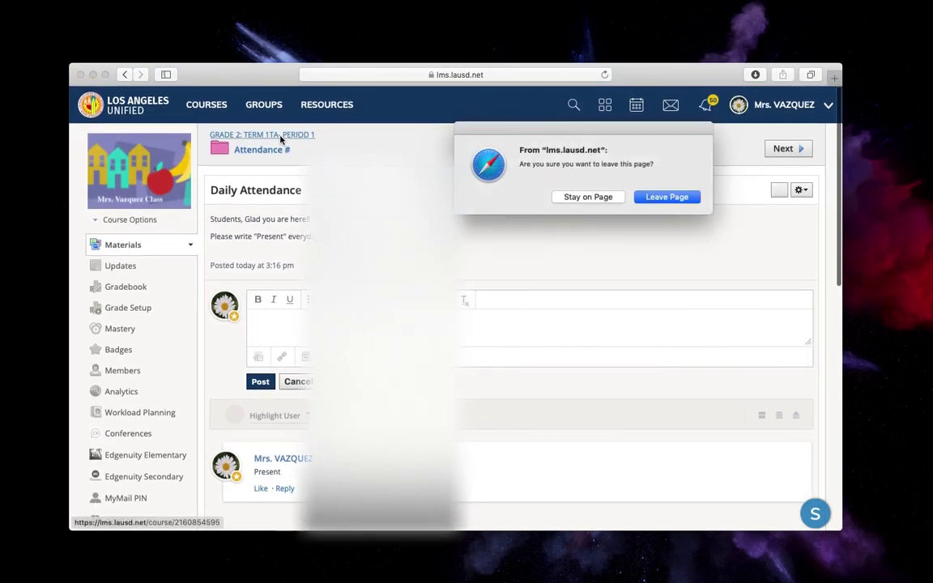
pyautogui.click(663, 199)
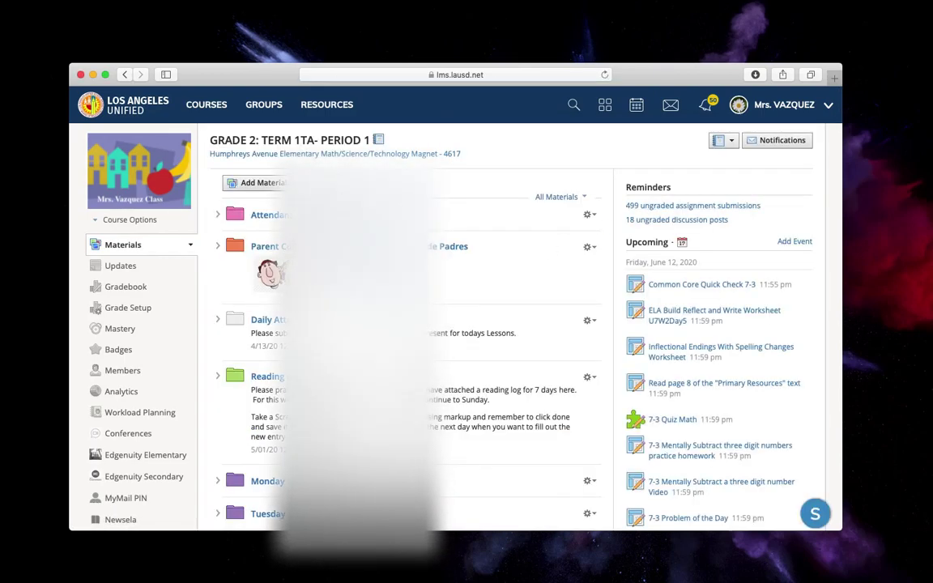
pyautogui.scroll(-2, 662, 202)
pyautogui.click(277, 235)
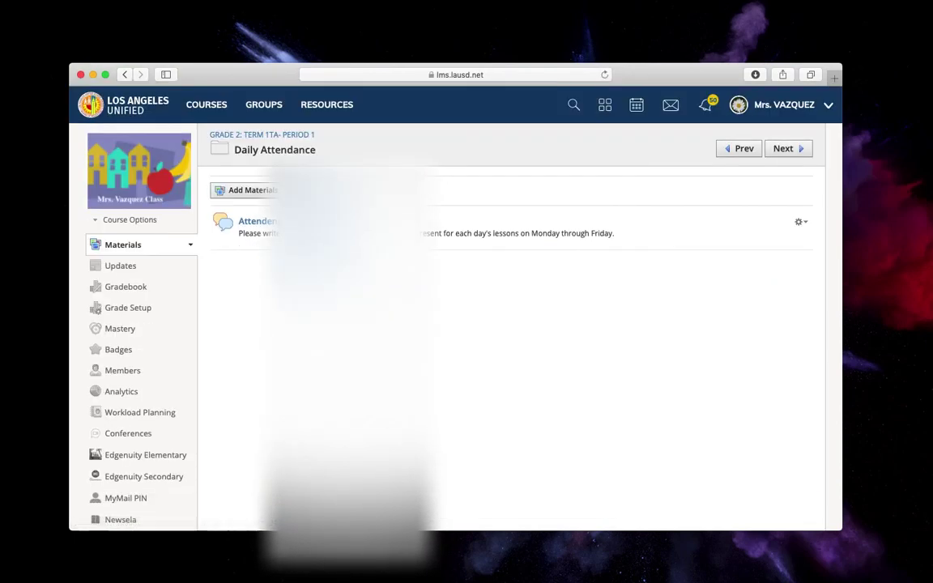
pyautogui.scroll(-1, 277, 235)
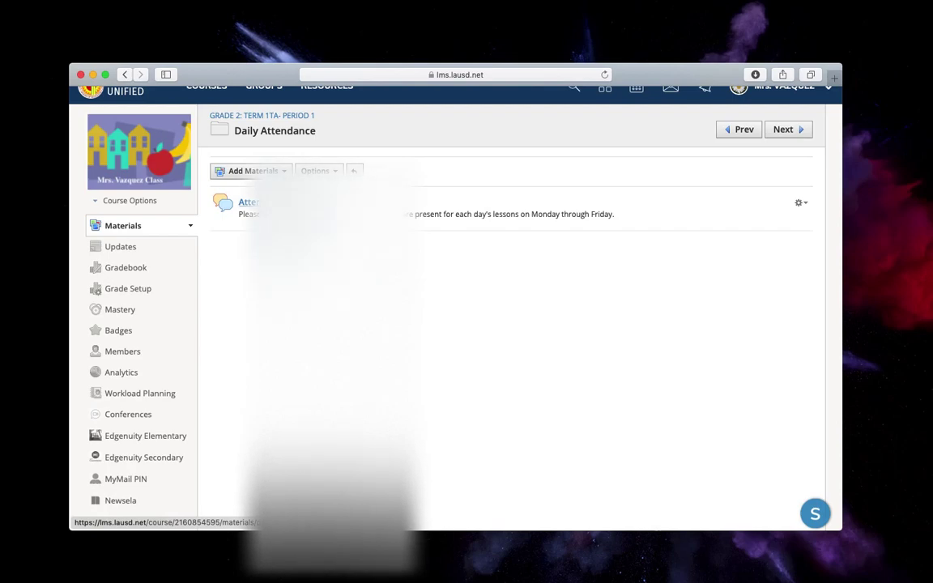
pyautogui.click(248, 203)
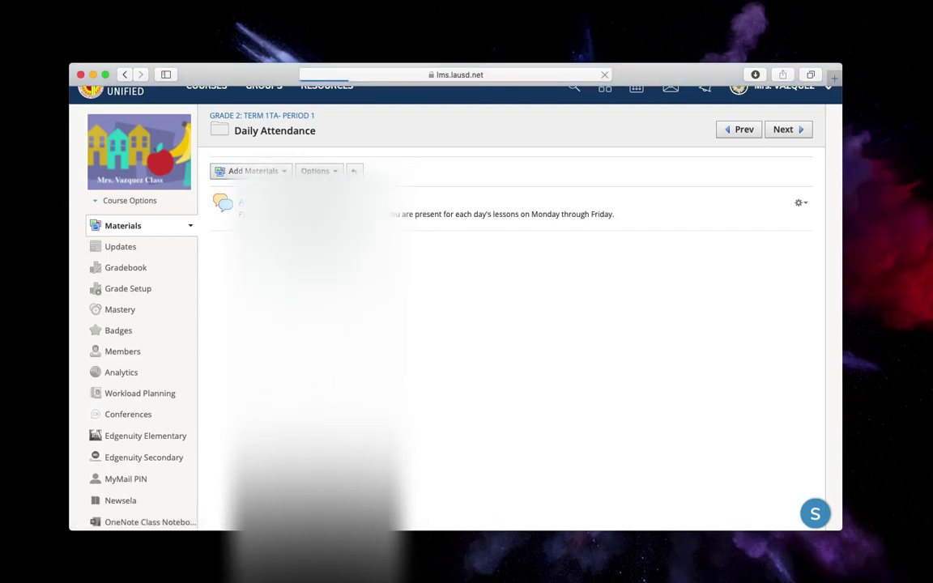
# Look through the students' dated attendance posts in the "Attendence Submission File" discussion
pyautogui.scroll(-5, 519, 324)
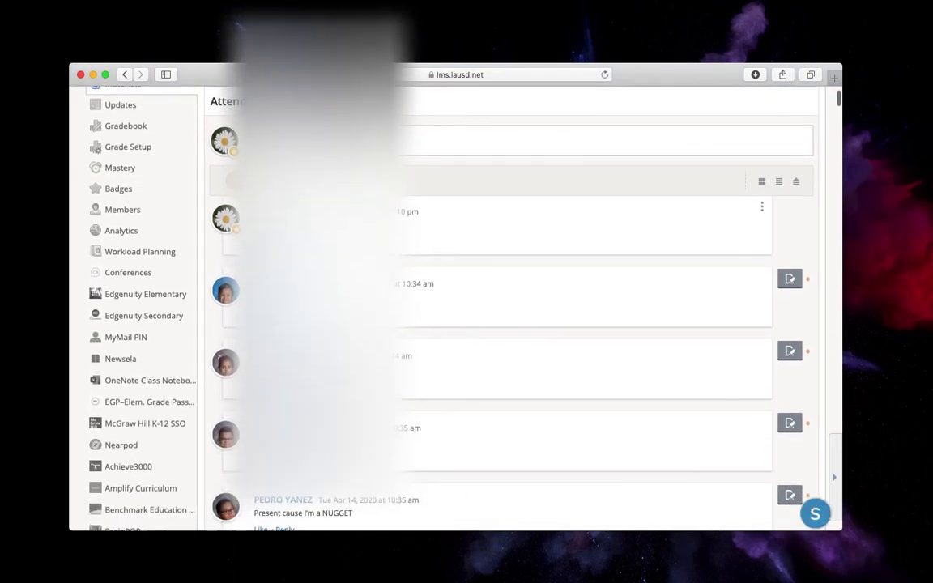
pyautogui.scroll(-1, 518, 324)
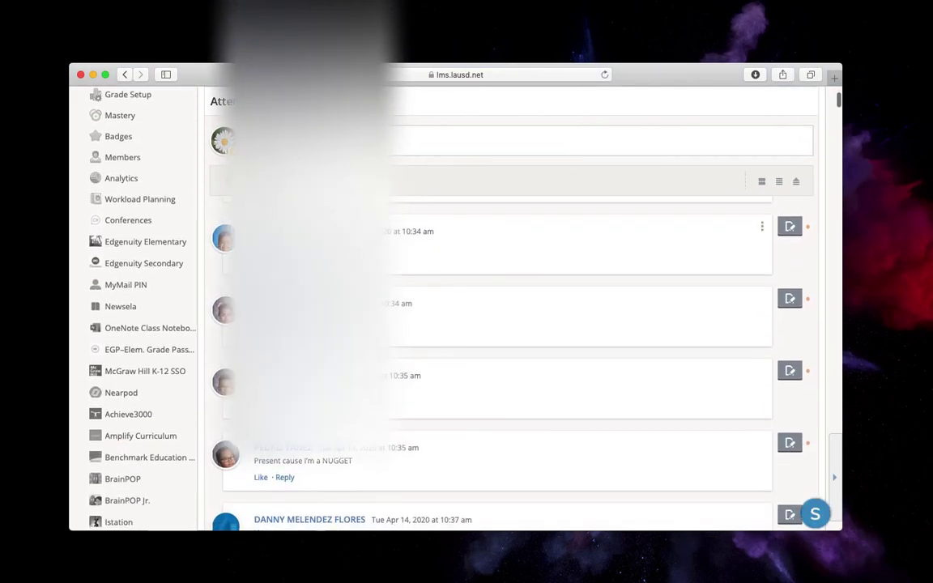
pyautogui.scroll(-10, 518, 324)
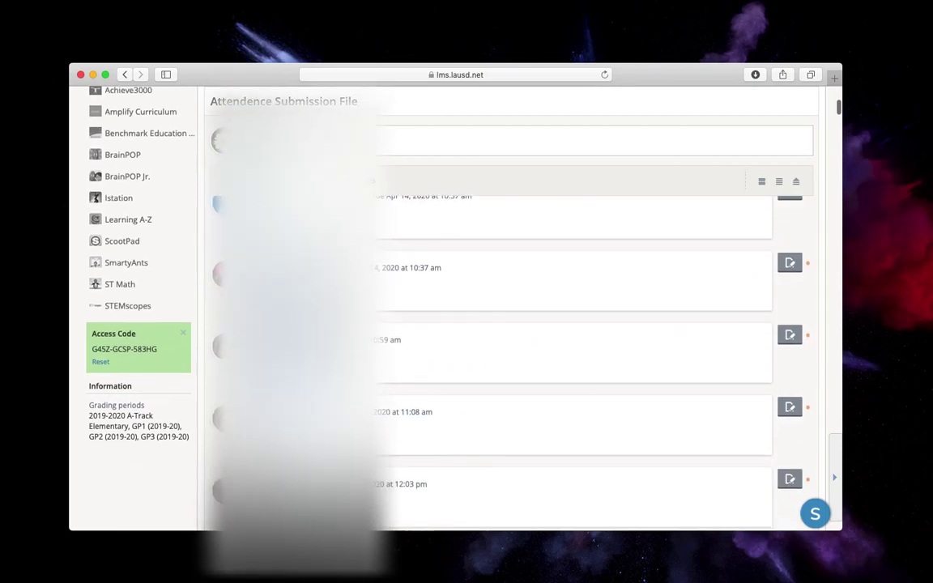
pyautogui.scroll(-10, 503, 365)
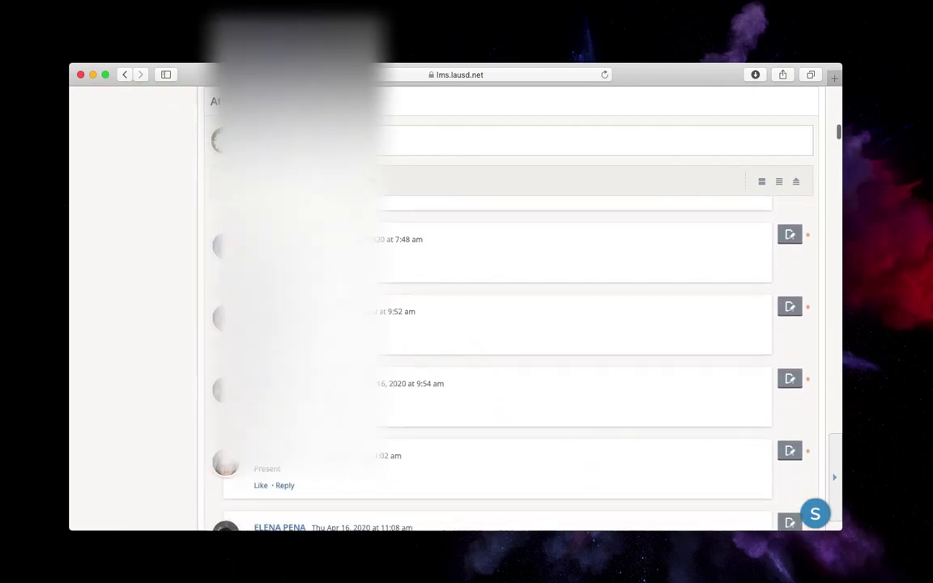
pyautogui.scroll(-10, 502, 365)
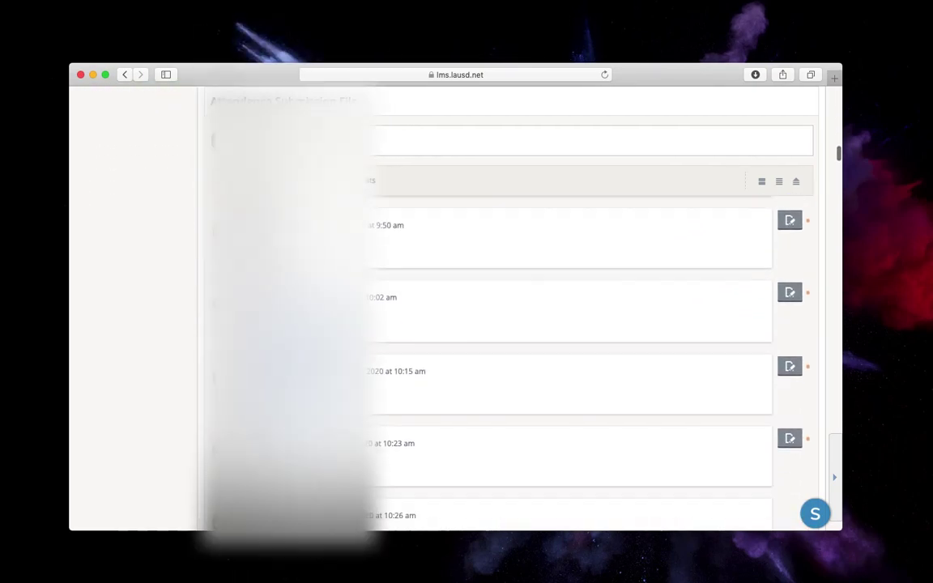
pyautogui.scroll(-10, 502, 365)
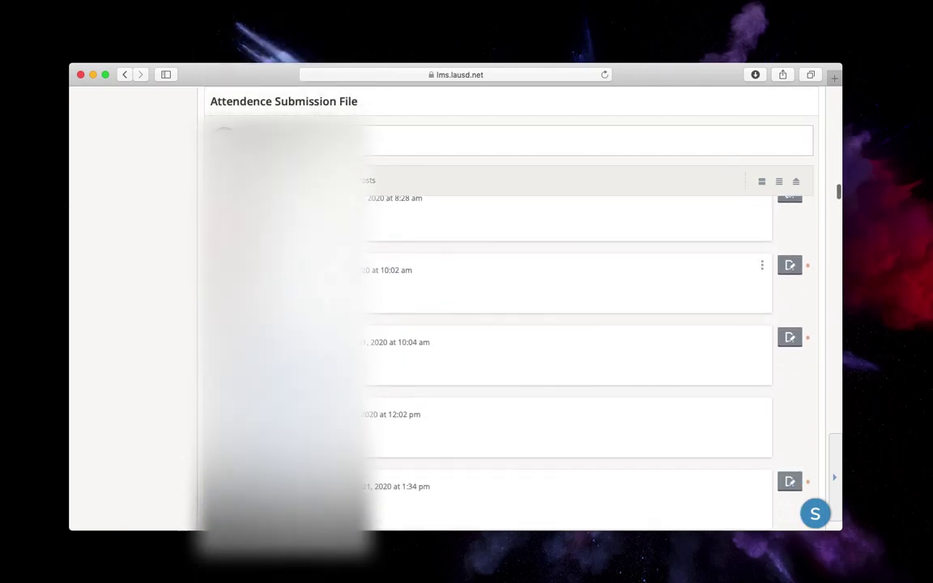
# Post the reply "Happy Sunday!" to the last student attendance post, dated May 16, 2020 at 11:25 am, in the discussion
pyautogui.scroll(-10, 503, 365)
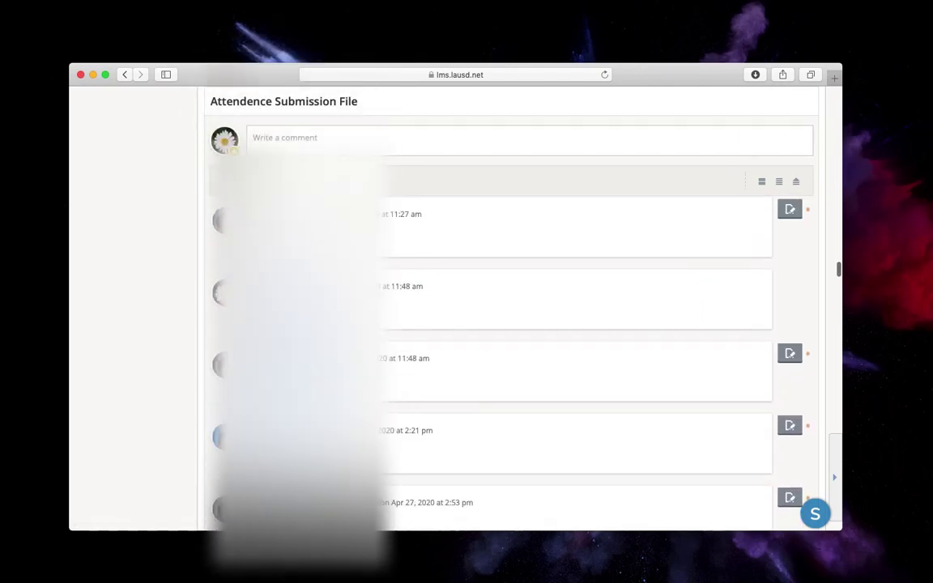
pyautogui.scroll(-15, 502, 364)
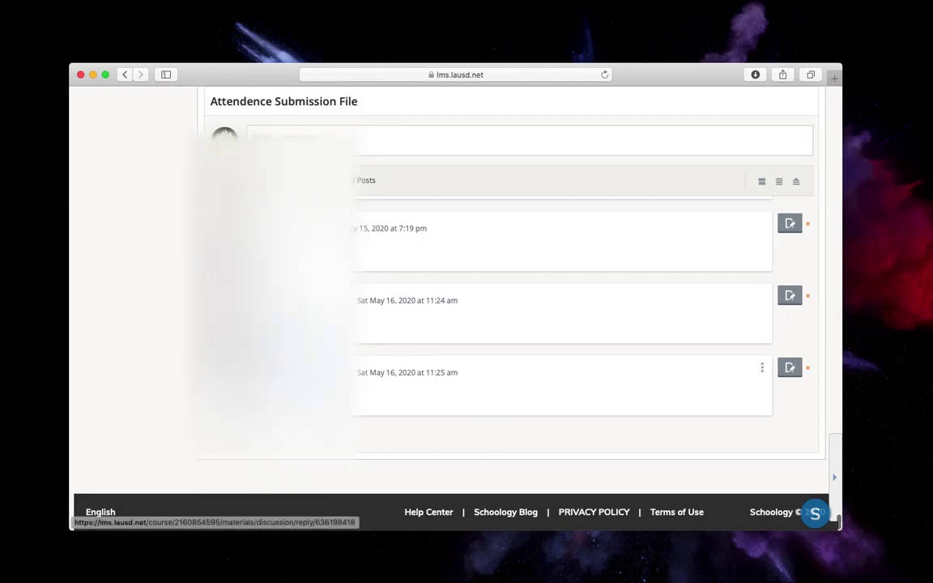
pyautogui.click(243, 389)
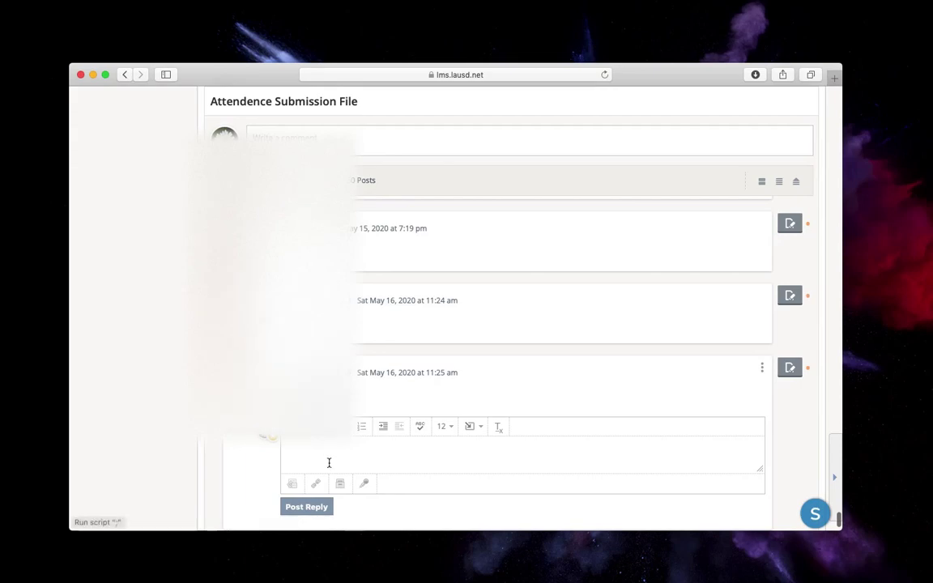
pyautogui.click(303, 445)
pyautogui.write('H')
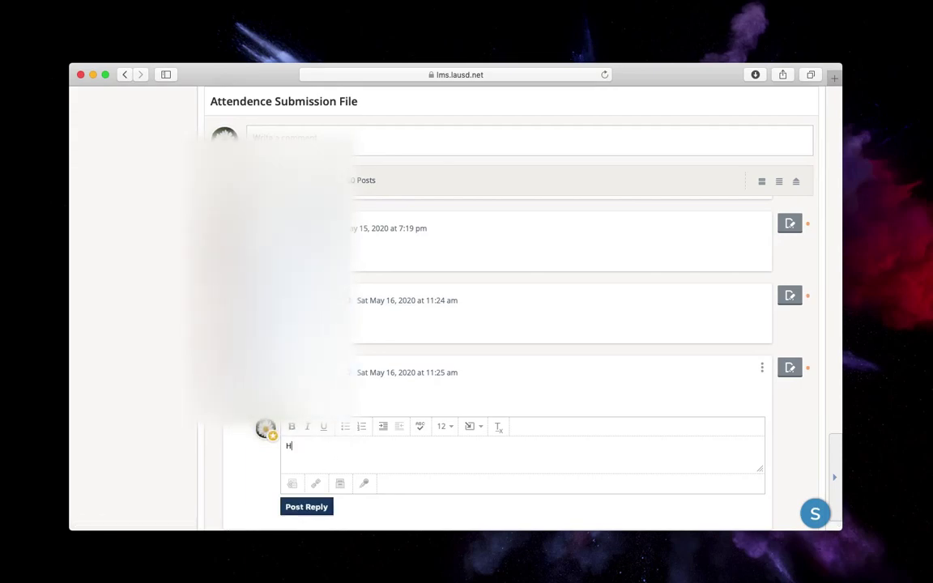
pyautogui.write('appy A')
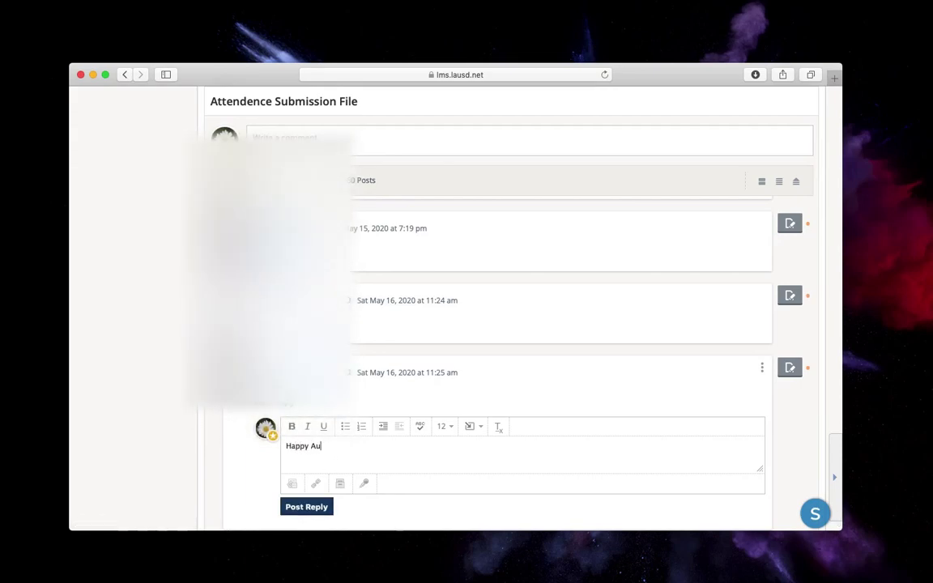
pyautogui.press('BackSpace')
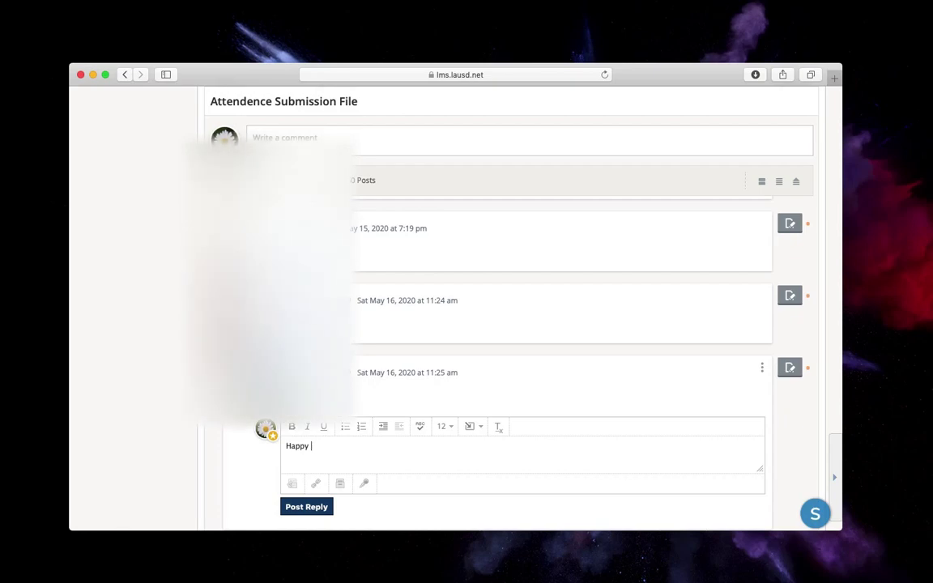
pyautogui.write('Sunday!')
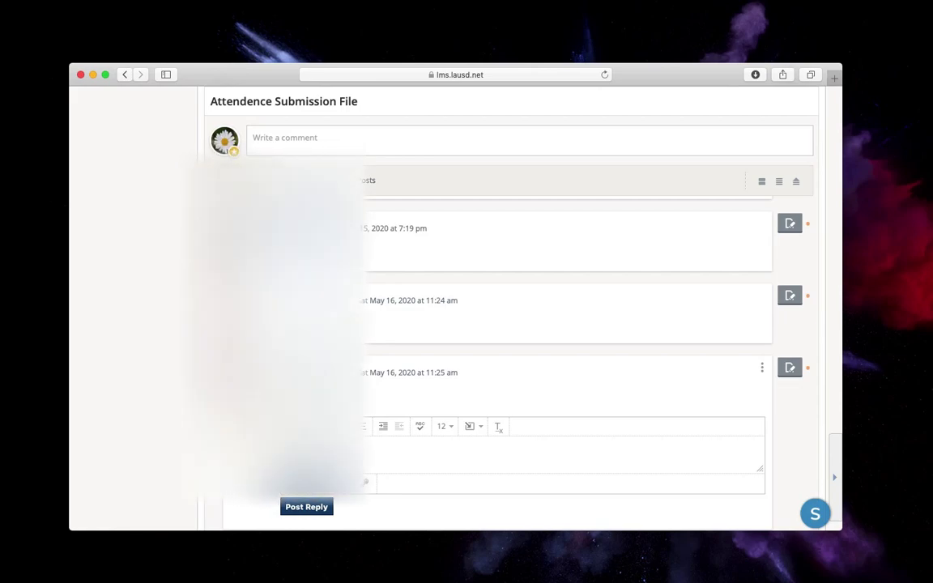
pyautogui.click(306, 508)
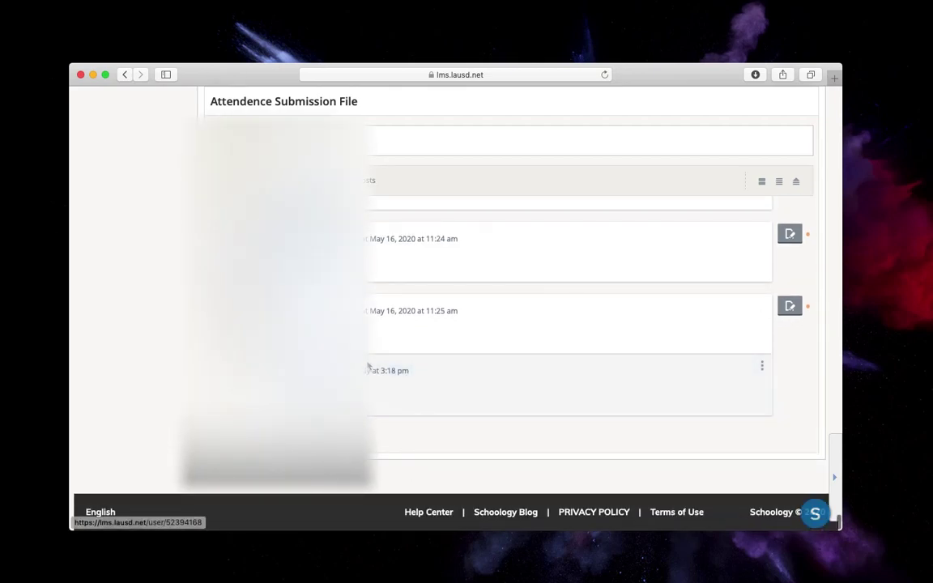
# Return to the course's Daily Attendance folder and view the types of materials that can be added, including a discussion
pyautogui.scroll(15, 421, 353)
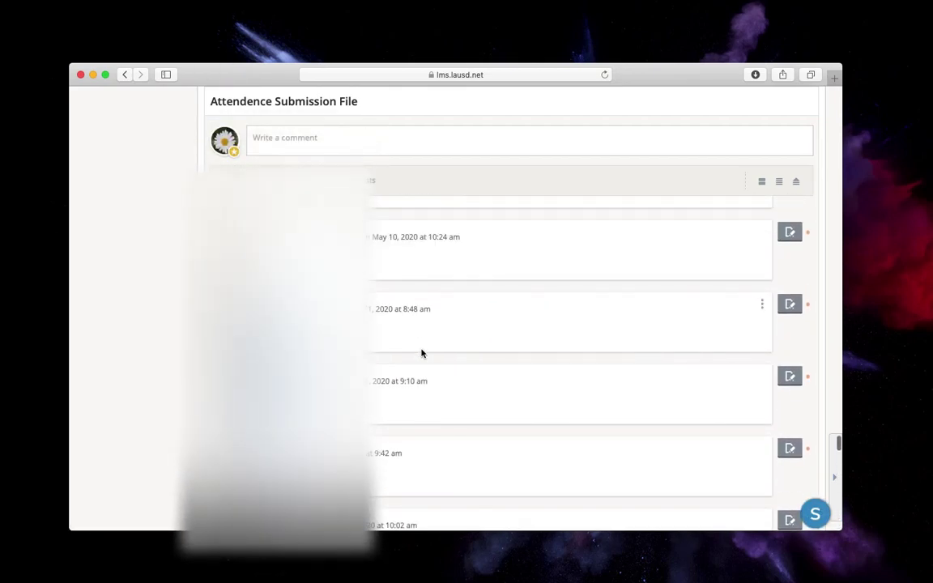
pyautogui.scroll(15, 422, 353)
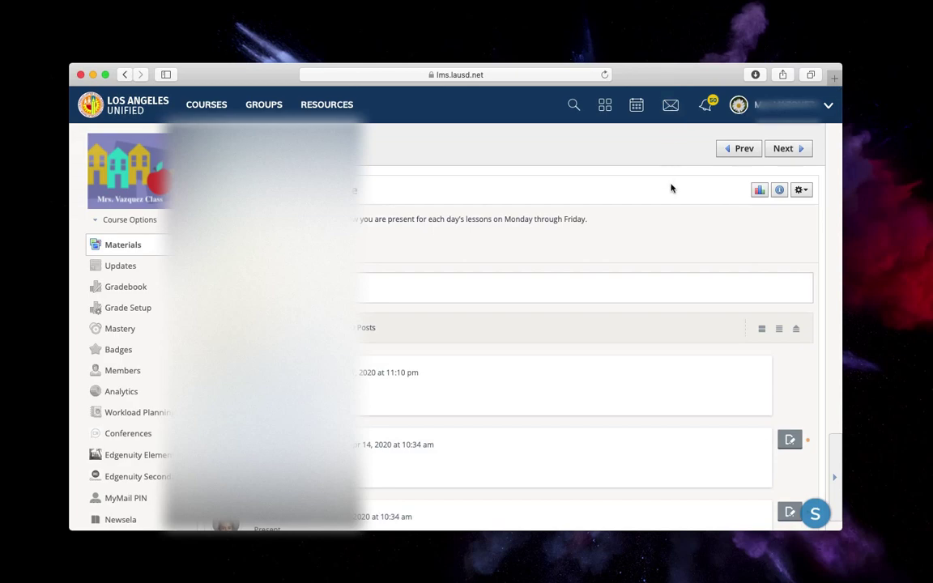
pyautogui.moveTo(665, 78); pyautogui.dragTo(680, 59)
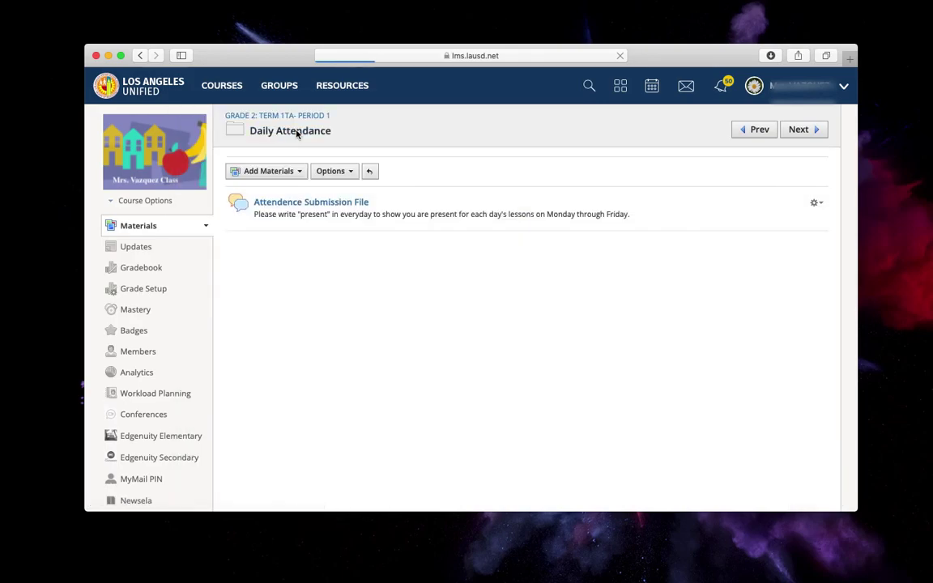
pyautogui.click(290, 175)
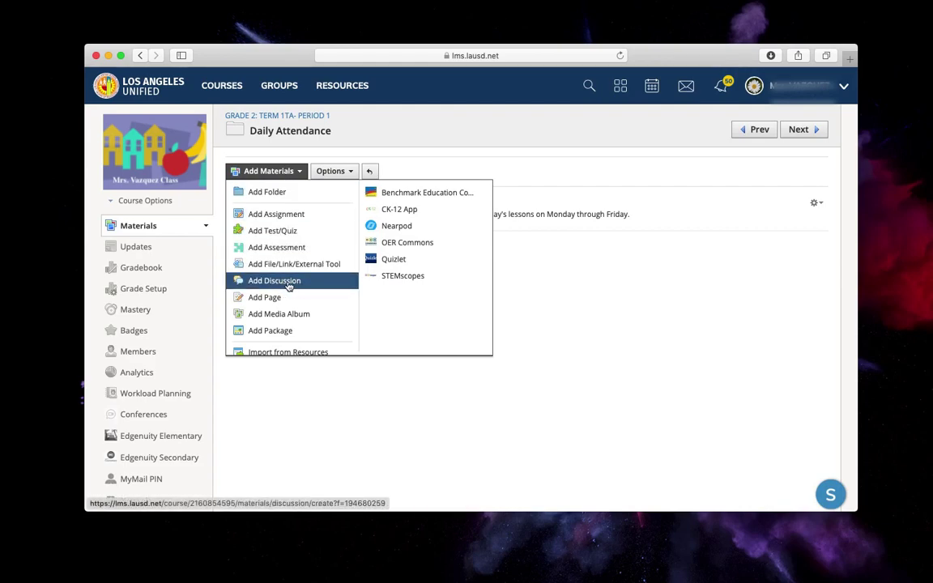
pyautogui.click(405, 450)
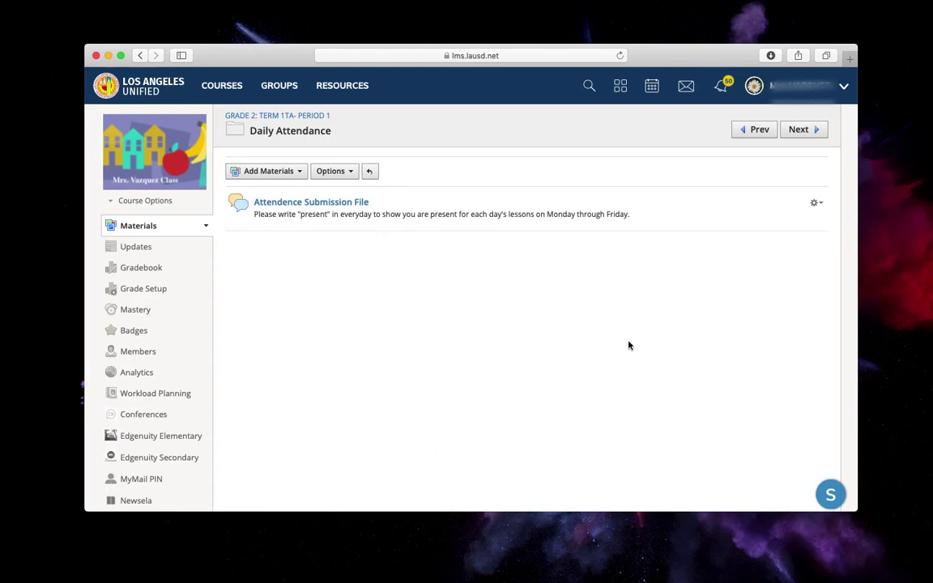